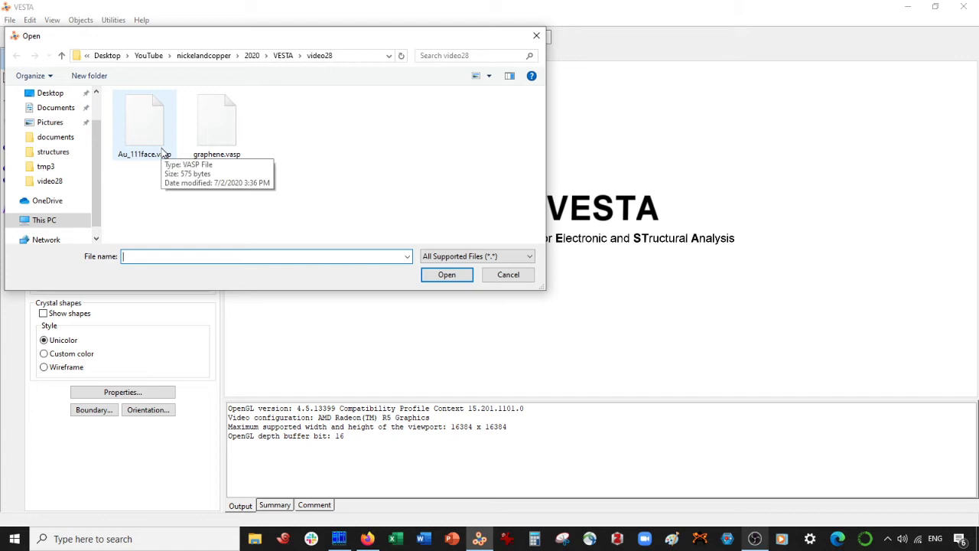
Step: Open Au_111face.vasp and orient the gold slab to look straight down the c axis
double_click(163, 151)
drag(591, 226, 551, 105)
drag(738, 113, 604, 158)
click(10, 37)
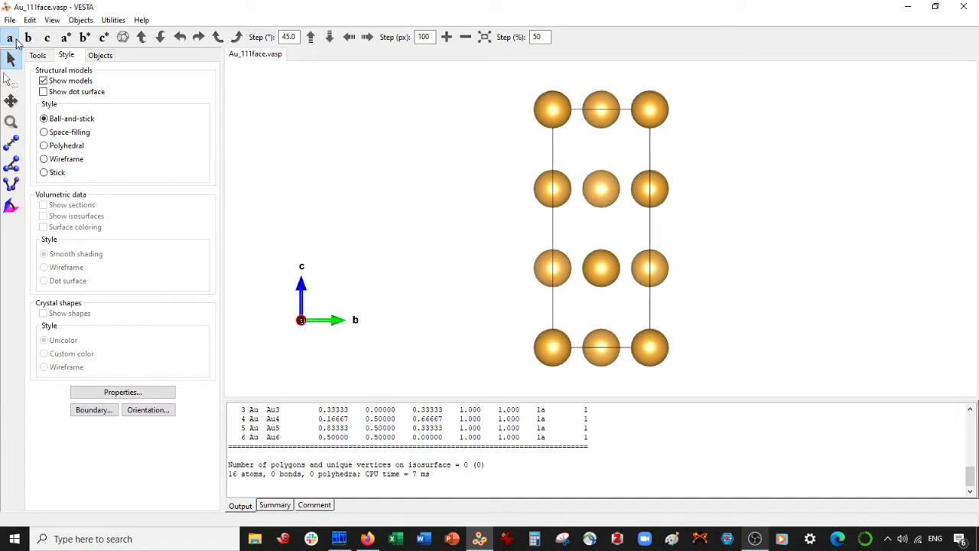
click(46, 38)
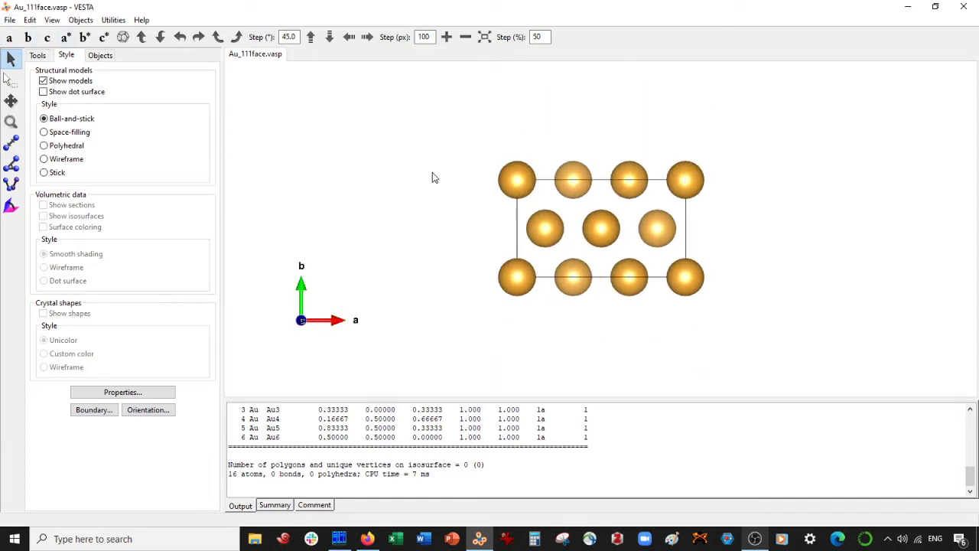
Step: Triple the gold unit cell along b with transformation P22 = 3, adding found atoms as new sites
click(30, 20)
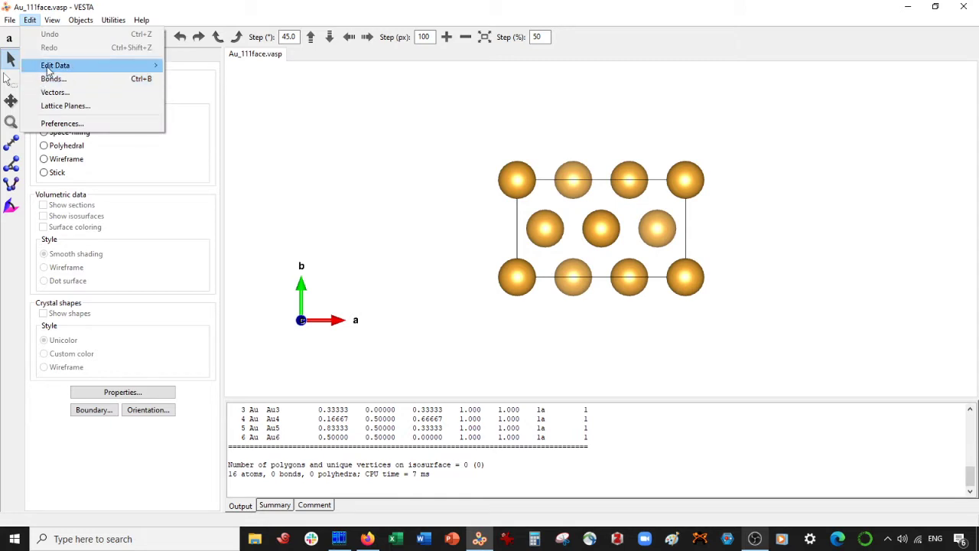
mouse_move(47, 67)
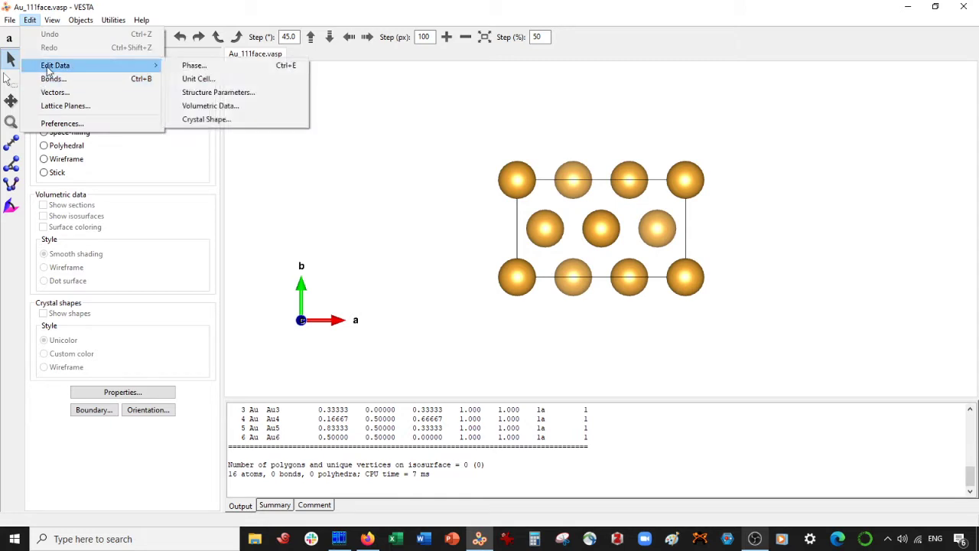
click(195, 79)
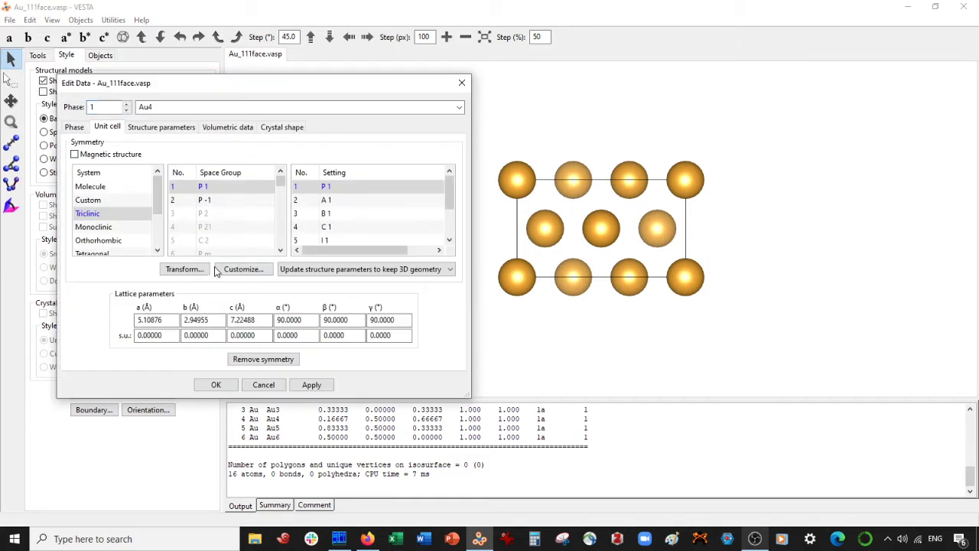
click(184, 271)
double_click(161, 191)
text(3)
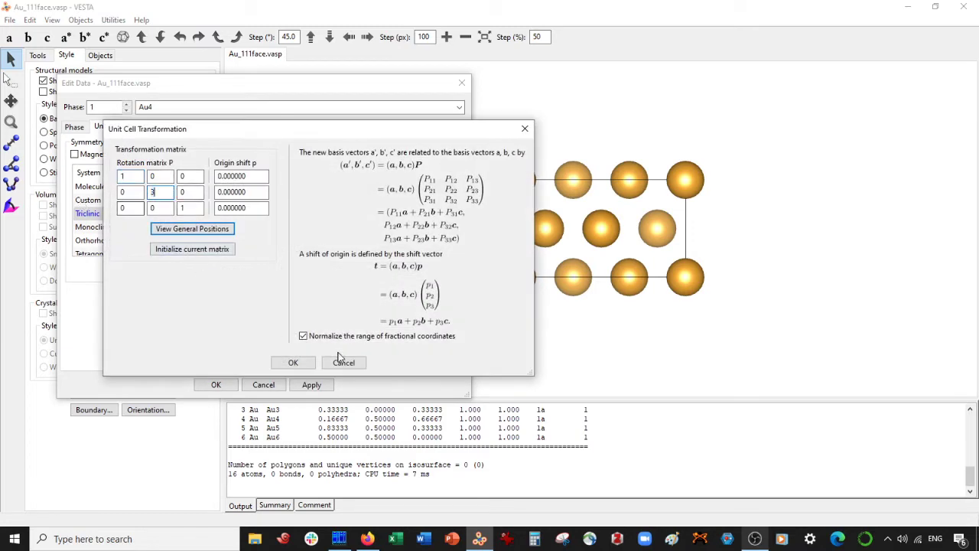
click(293, 363)
click(357, 272)
click(298, 263)
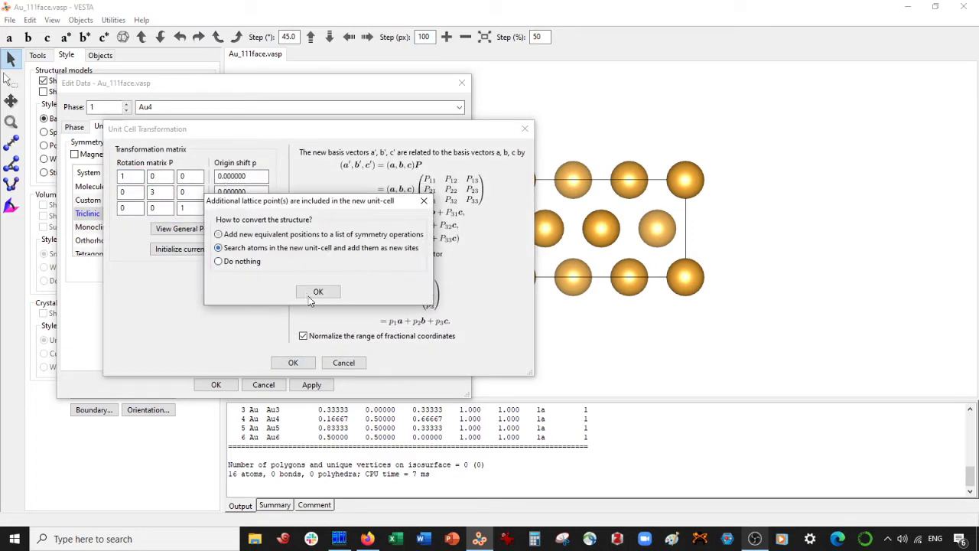
click(313, 293)
click(311, 386)
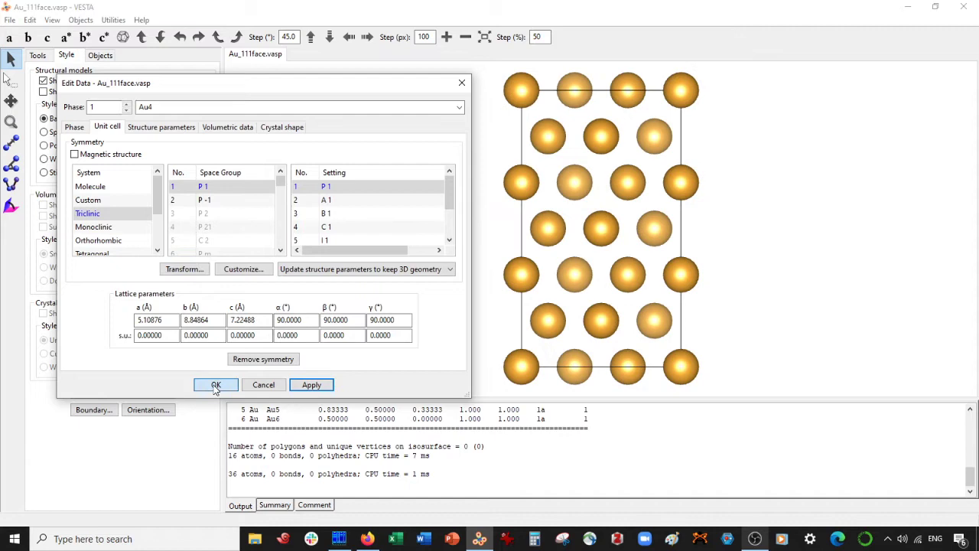
click(215, 384)
Step: Export the enlarged slab in VASP POSCAR format as Au_111face_1x3x1.vasp
click(10, 20)
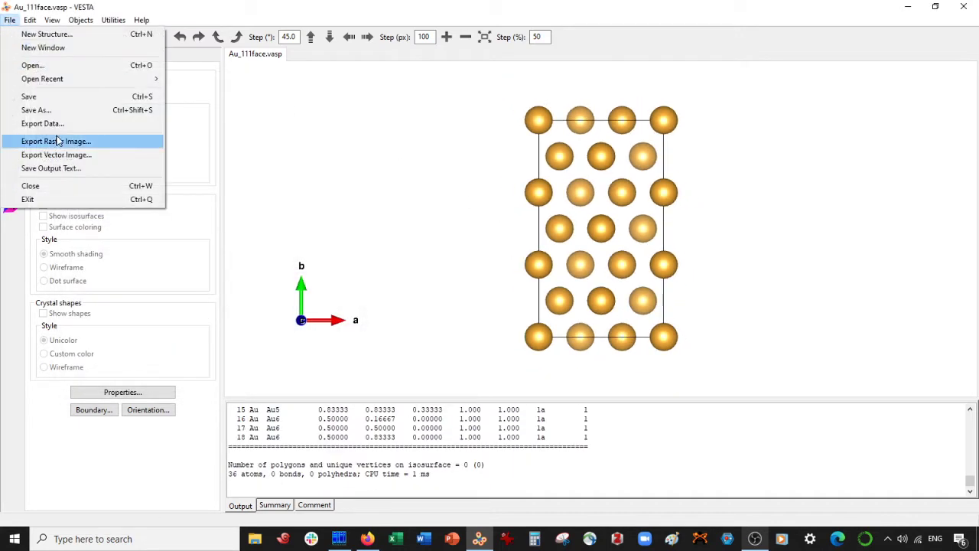
click(53, 140)
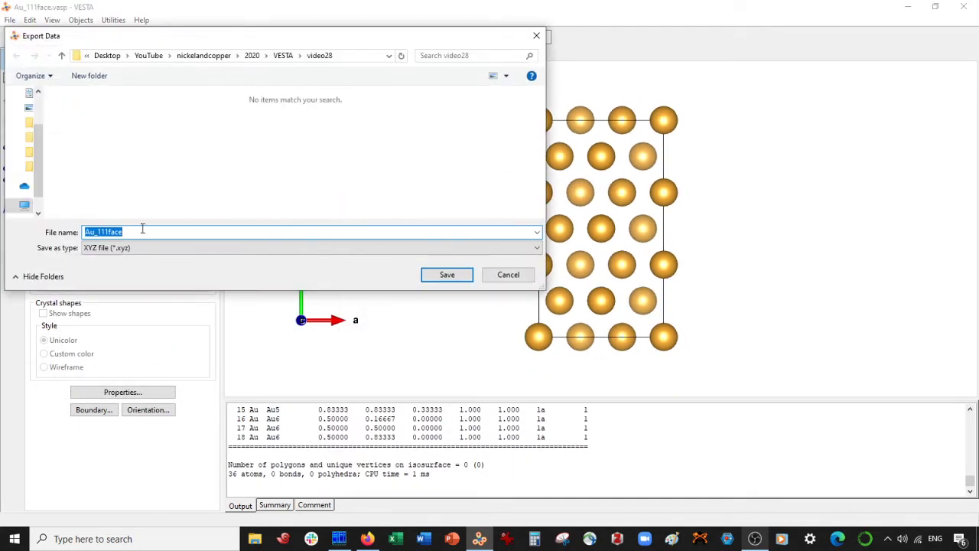
click(150, 231)
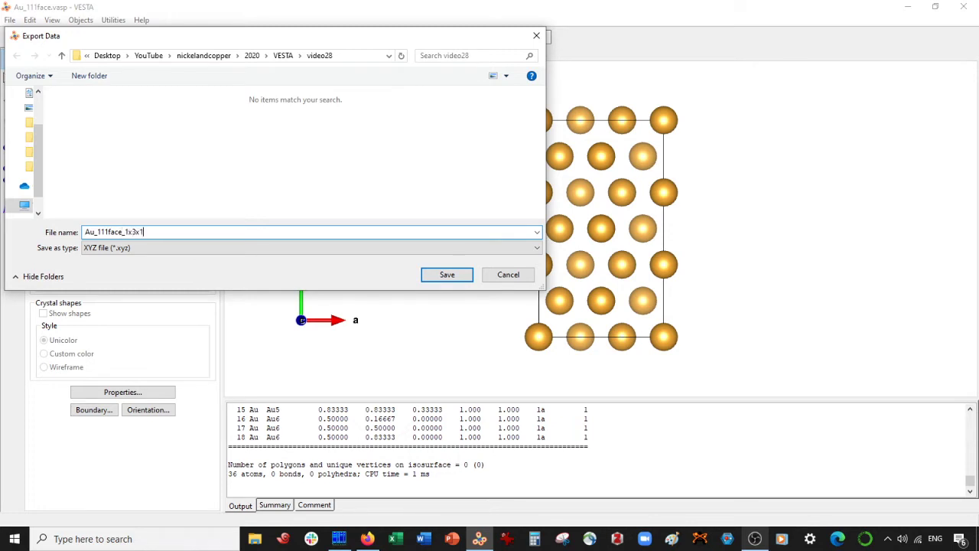
text(_1x3x1.vasp)
key(ctrl+a)
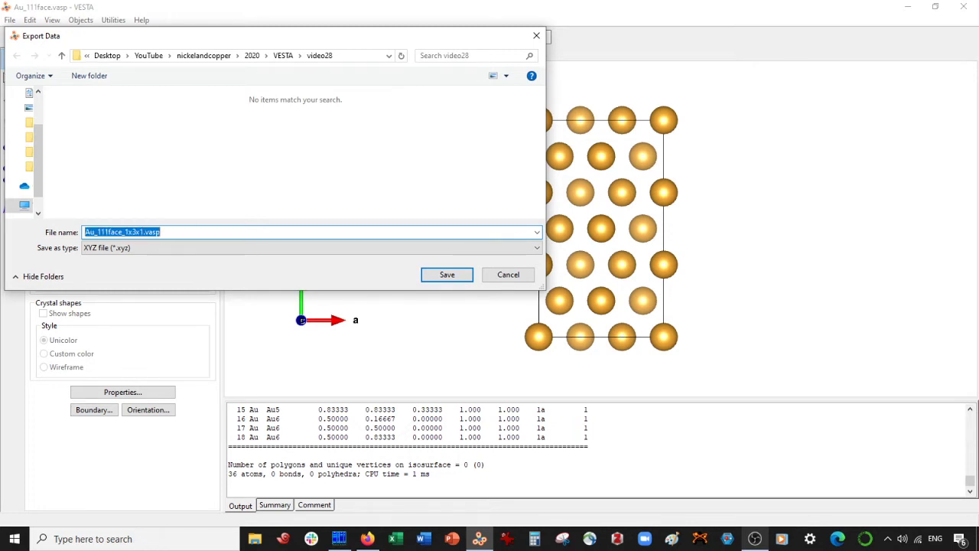
click(107, 247)
scroll(153, 336, down, 3)
click(146, 361)
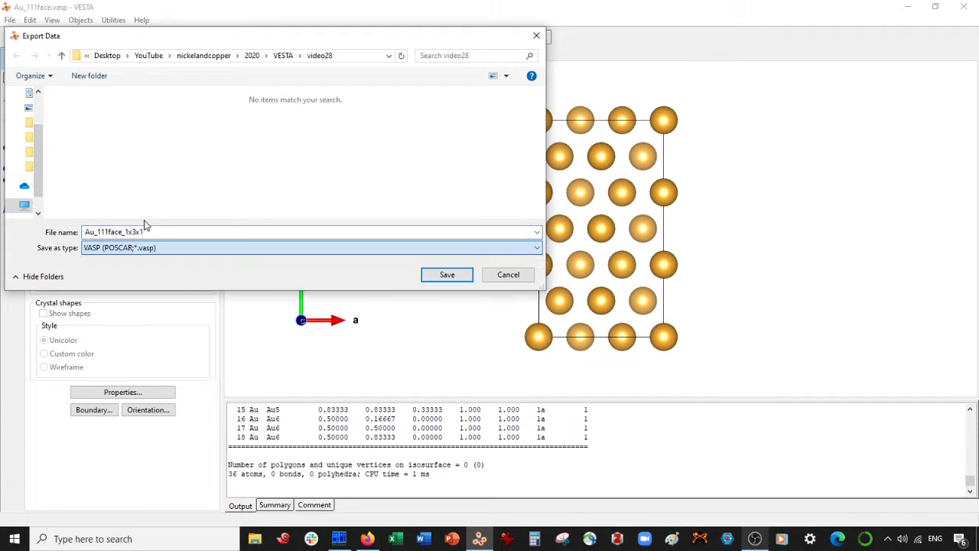
click(419, 275)
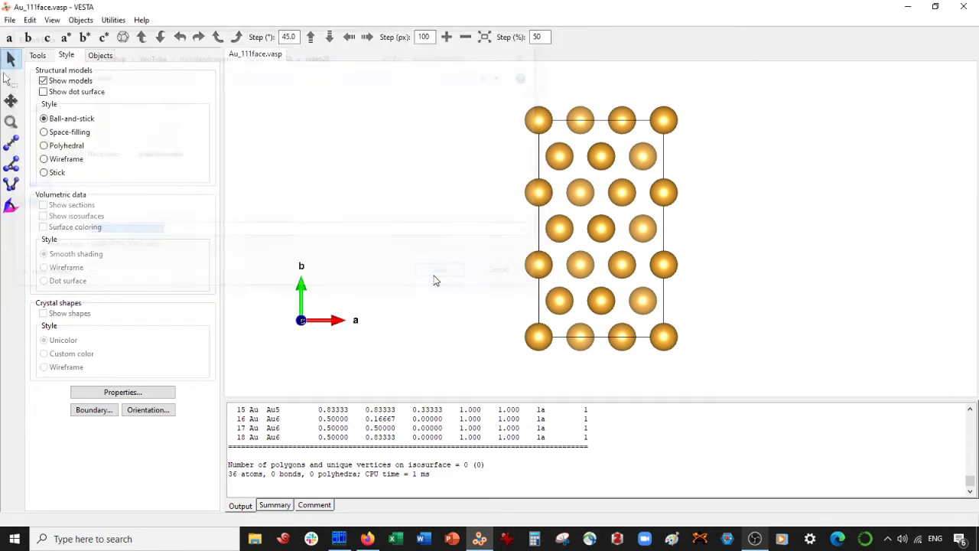
click(112, 157)
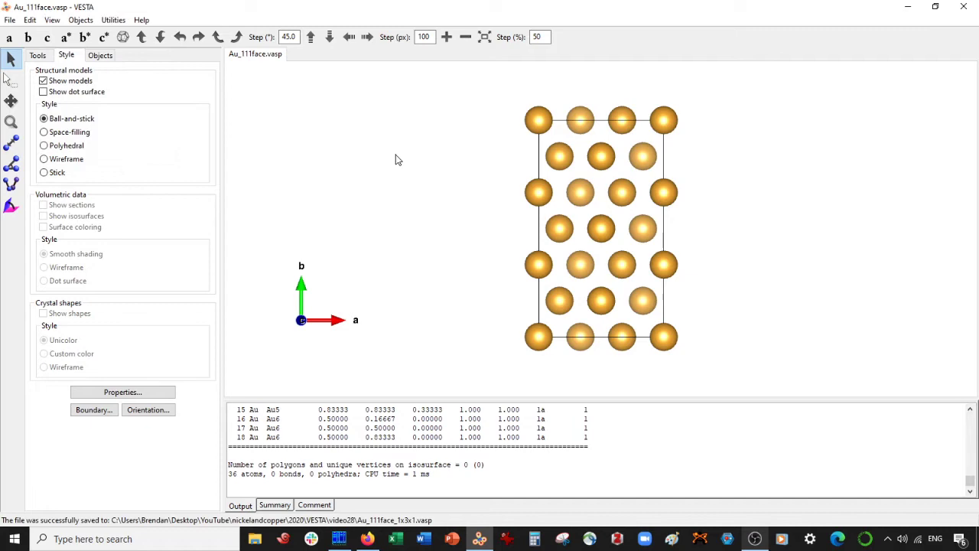
Step: Open graphene.vasp in a new tab and view it down the a axis
key(ctrl+o)
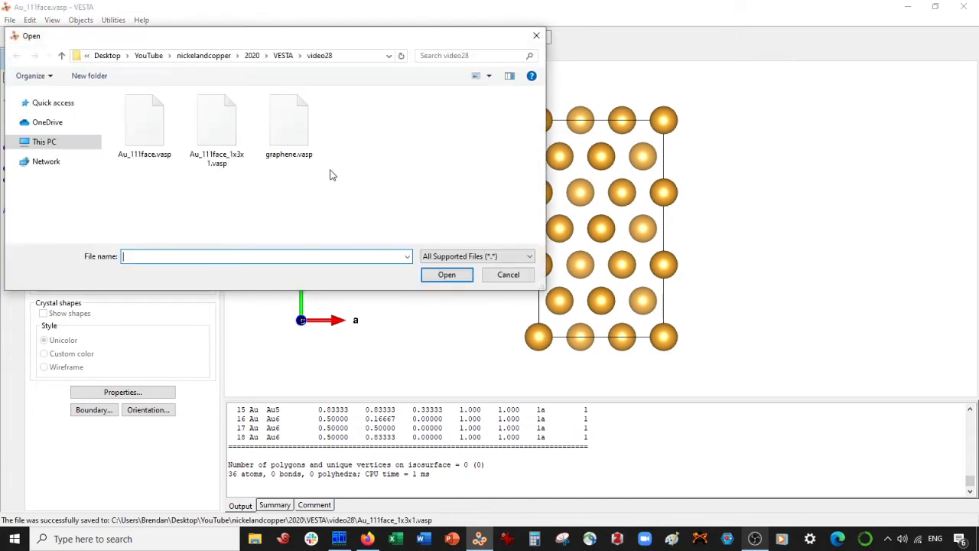
click(296, 152)
double_click(295, 153)
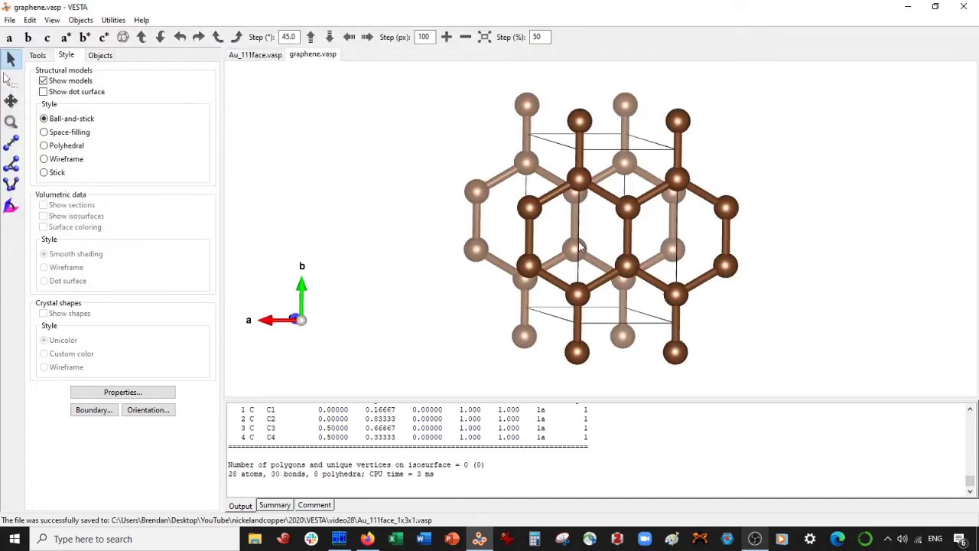
drag(607, 324, 735, 241)
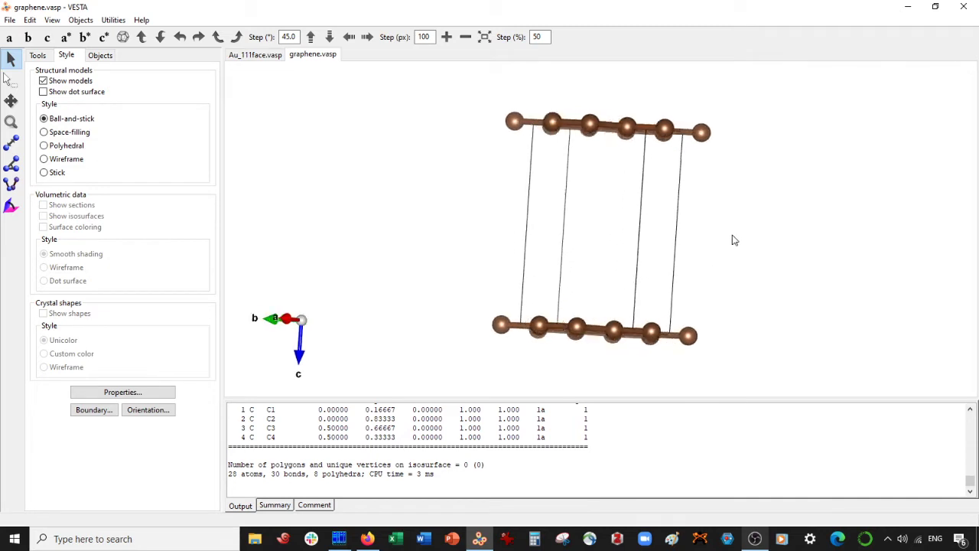
click(10, 38)
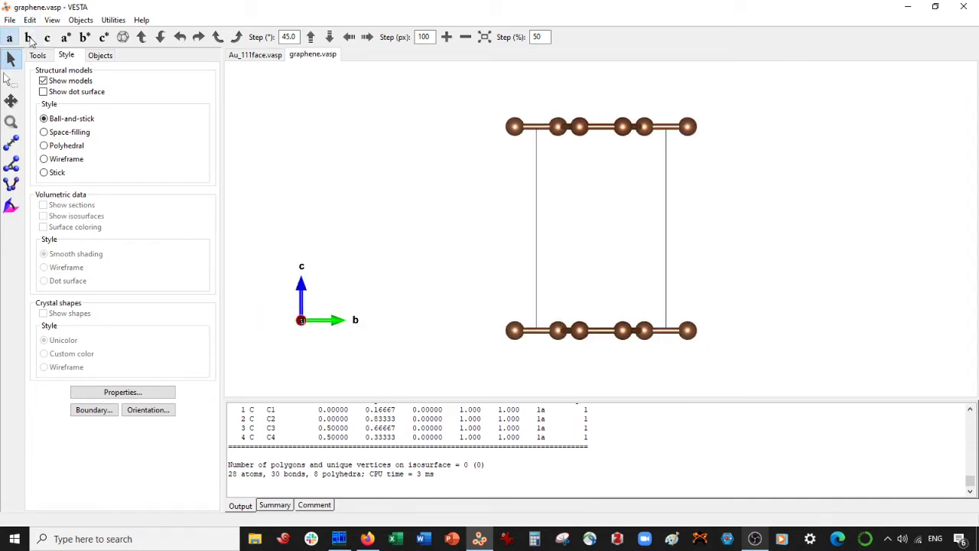
Step: Enlarge the graphene cell 2×2 in-plane by setting P11 and P22 to 2
click(30, 20)
click(191, 78)
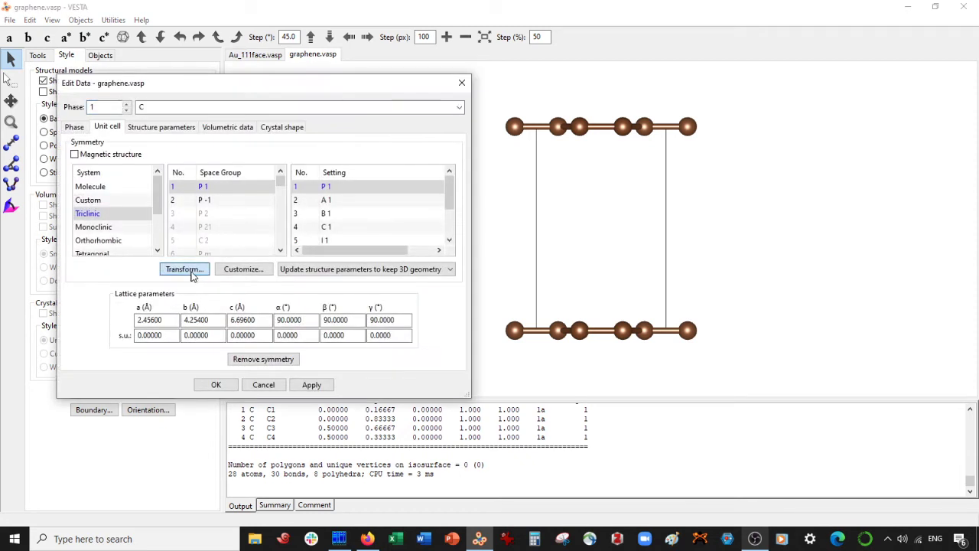
click(188, 271)
text(2)
double_click(156, 192)
text(2)
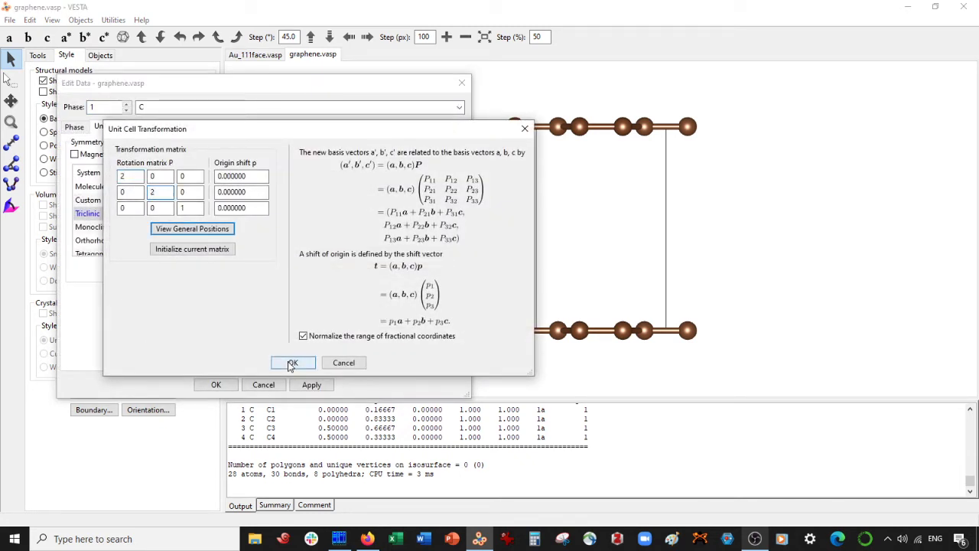
click(293, 362)
click(354, 271)
click(317, 291)
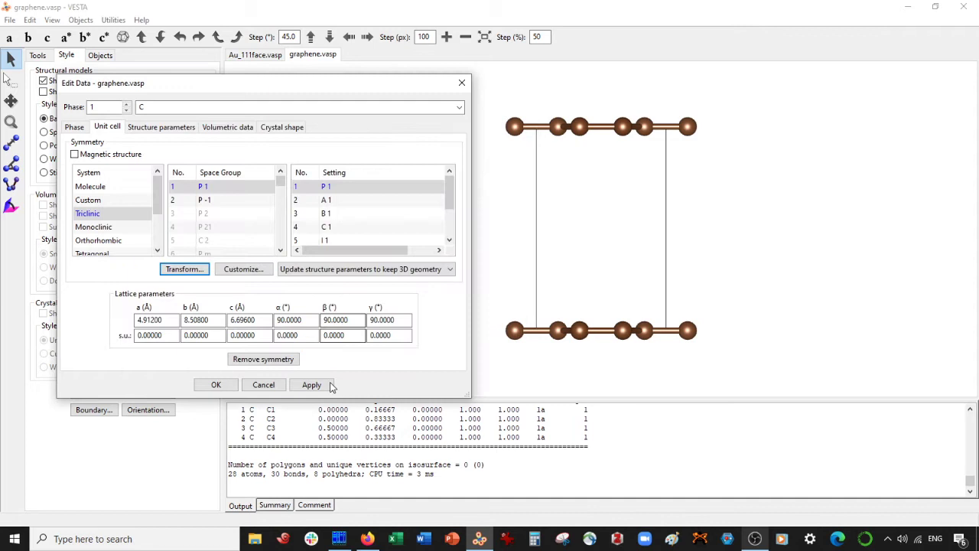
click(321, 386)
click(229, 387)
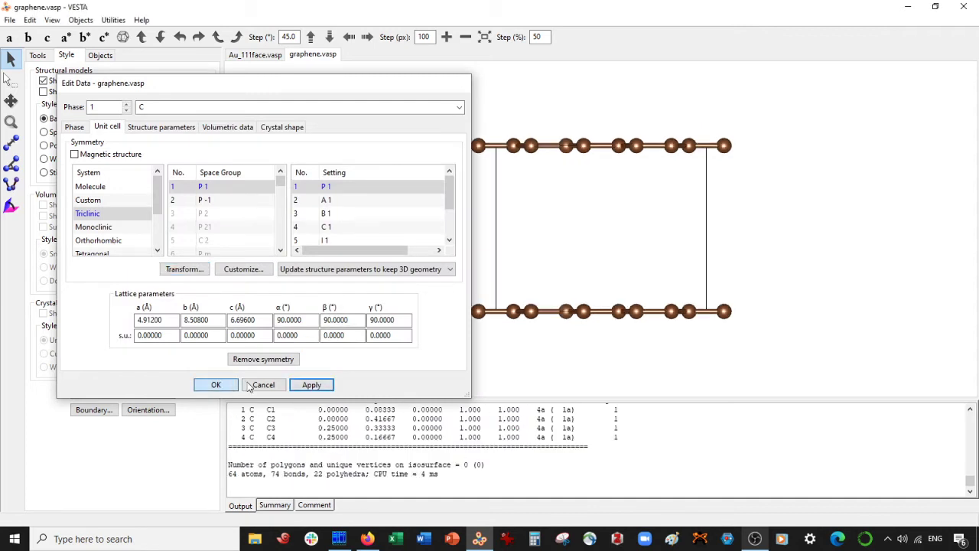
Step: Export graphene as graphene_2x2x1.vasp with Cartesian coordinates
click(10, 20)
click(46, 123)
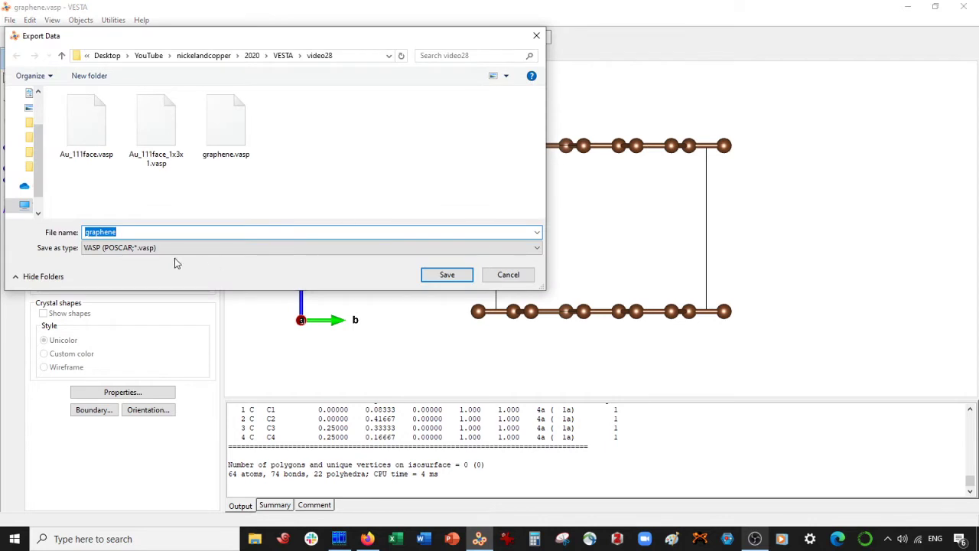
click(152, 231)
text(_2x2x1.vasp)
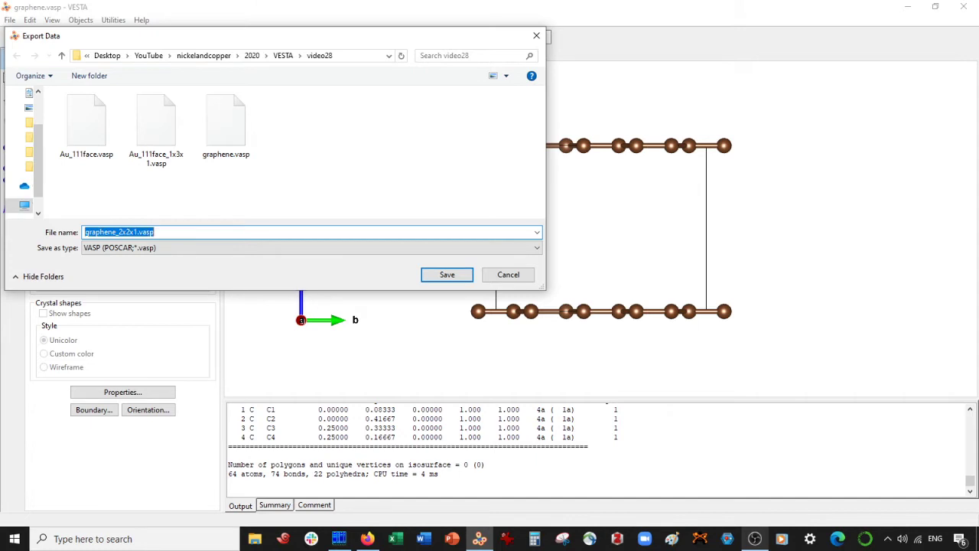
click(447, 274)
click(123, 111)
click(113, 155)
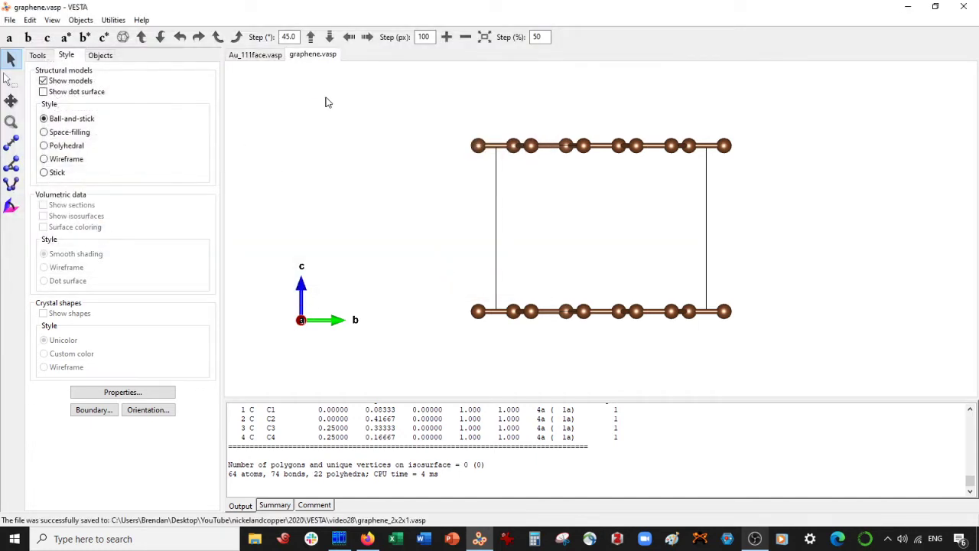
Step: Close the gold and graphene structure tabs without saving changes
click(250, 55)
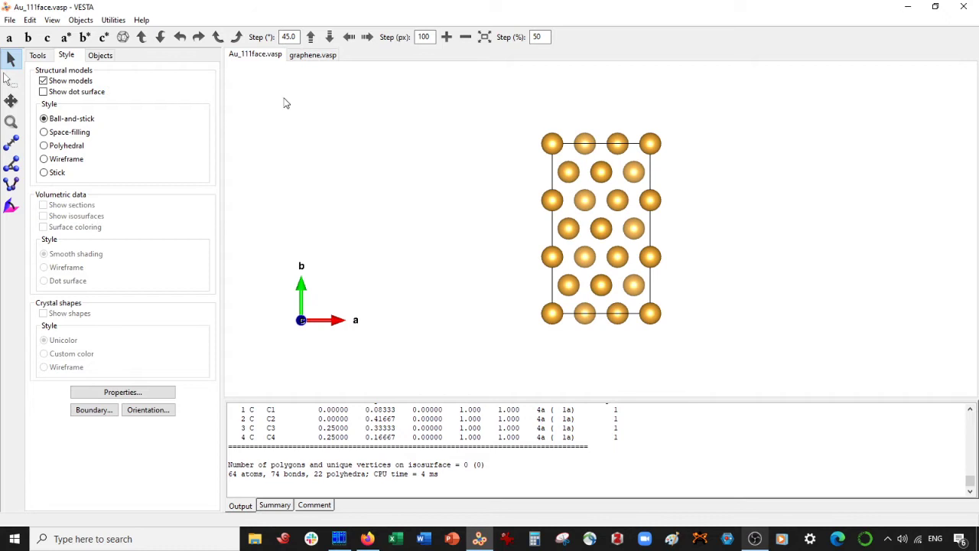
click(304, 59)
click(253, 55)
key(ctrl+w)
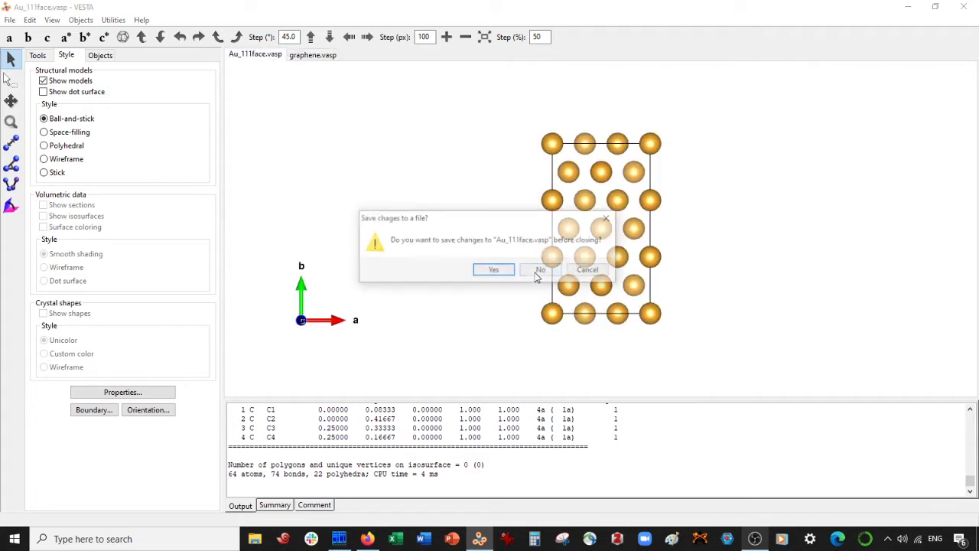
click(540, 275)
key(ctrl+w)
click(539, 273)
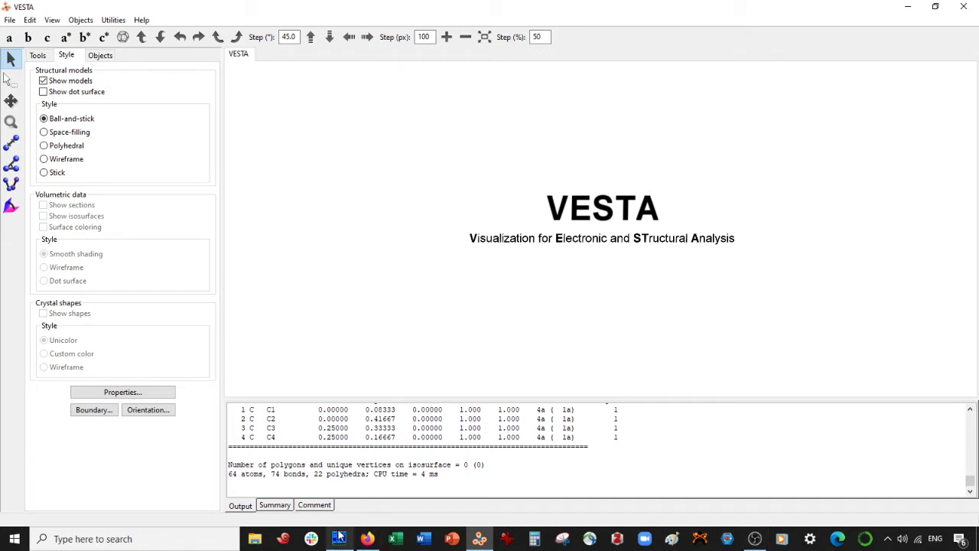
Step: Browse Au_111face_1x3x1.vasp and graphene_2x2x1.vasp in Far Manager, then return to VESTA
click(338, 539)
click(542, 80)
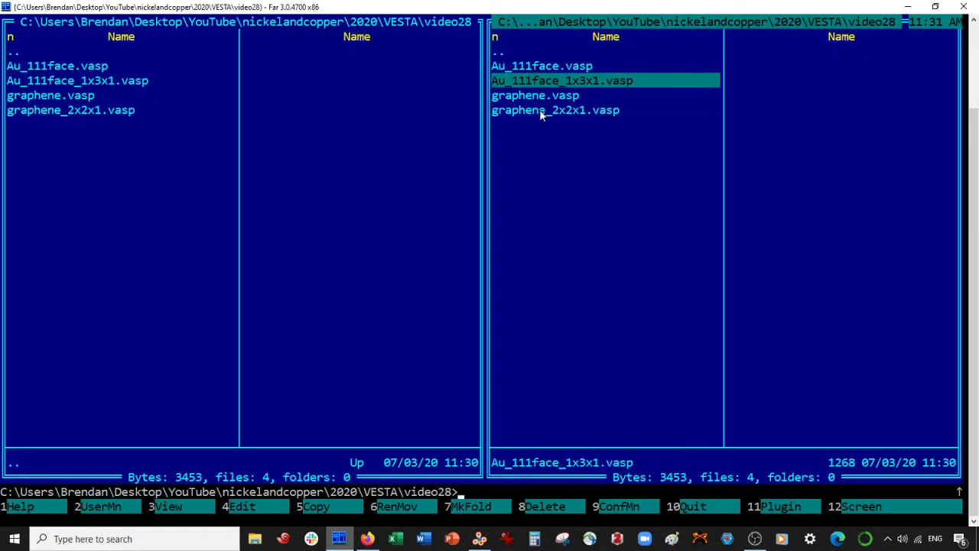
click(540, 112)
click(545, 85)
click(543, 112)
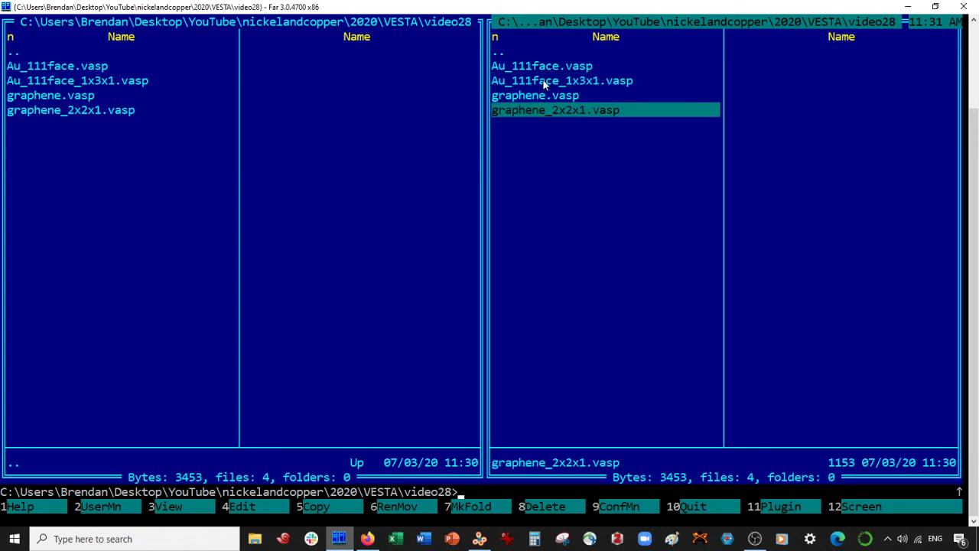
click(543, 82)
click(479, 539)
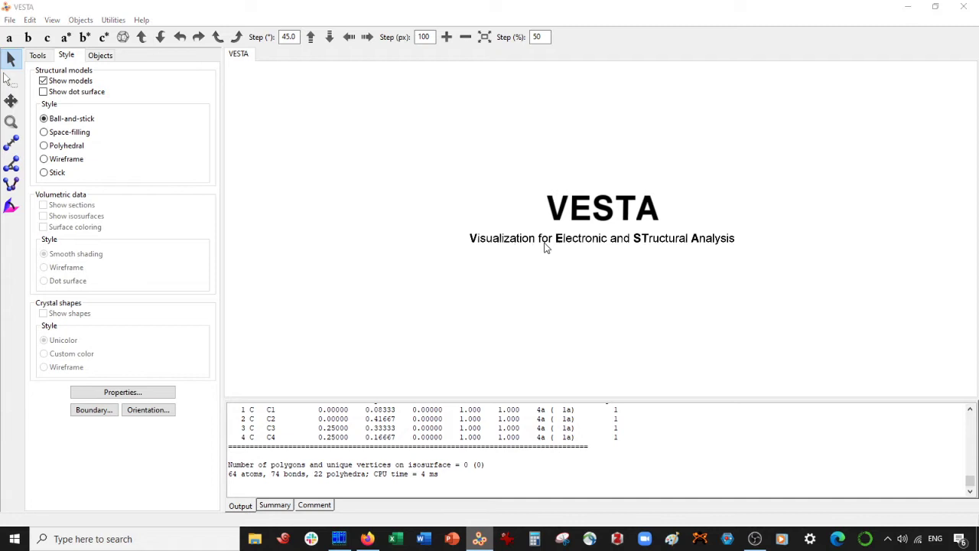
Step: Open the Au_111face_1x3x1.vasp gold slab
key(ctrl+o)
double_click(239, 142)
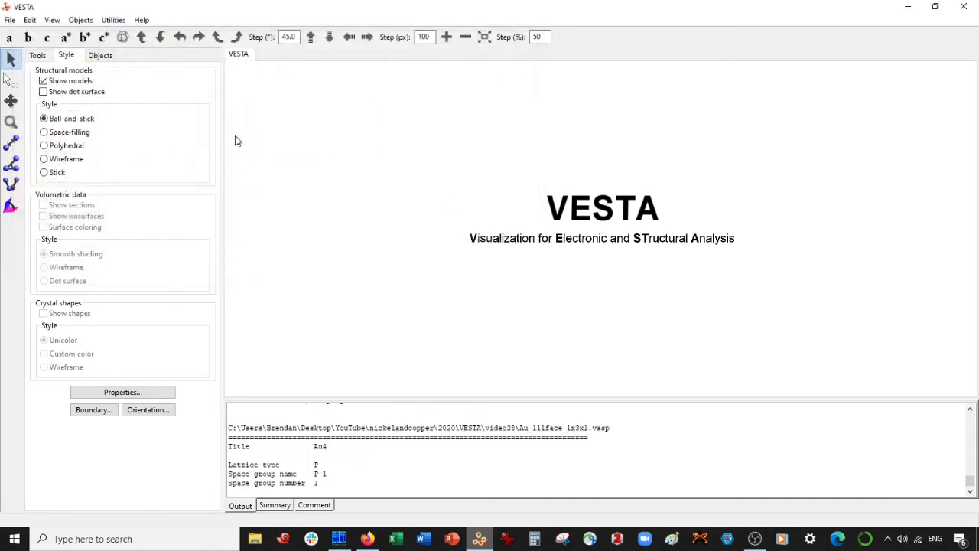
click(10, 20)
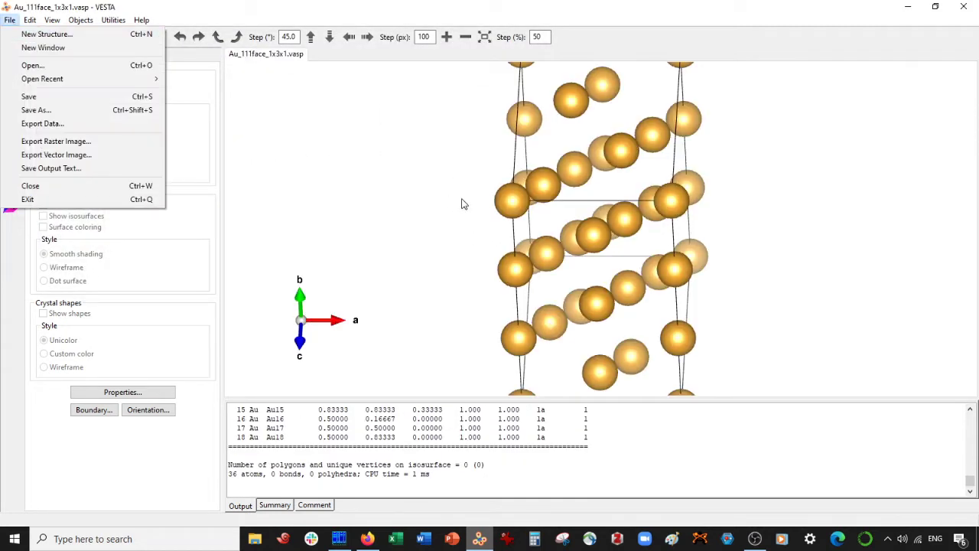
click(458, 206)
Step: Export the slab as hetero.vasp with Cartesian coordinates
click(10, 20)
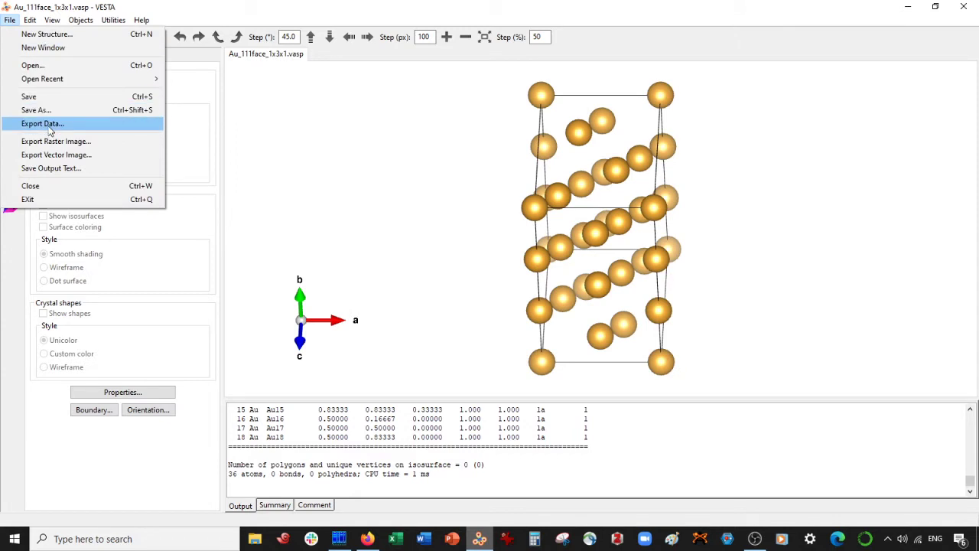
click(46, 125)
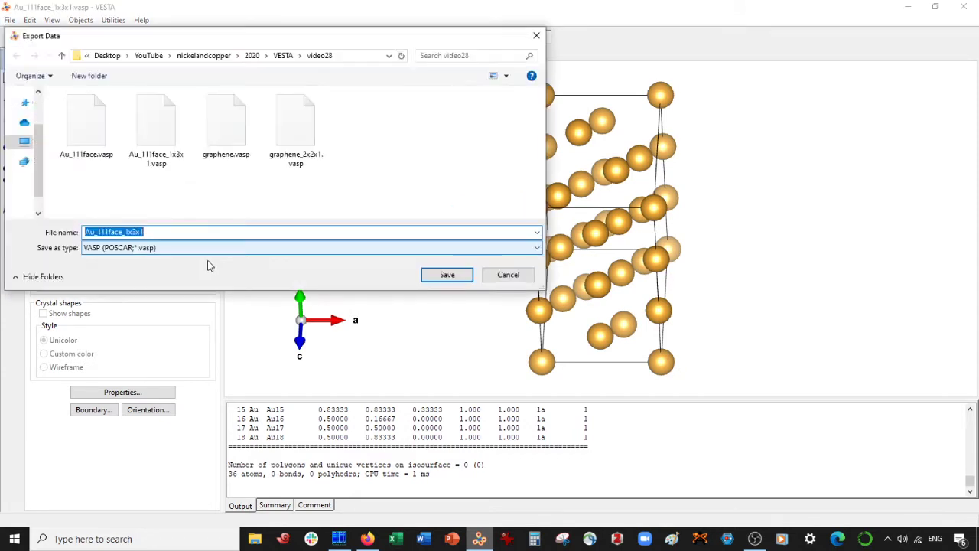
text(he)
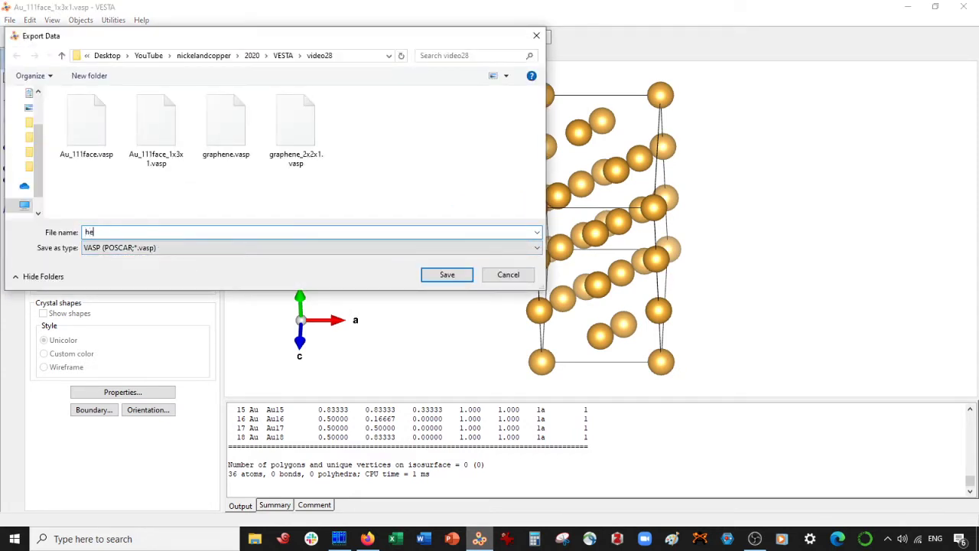
text(tero.vasp)
key(ctrl+a)
click(447, 274)
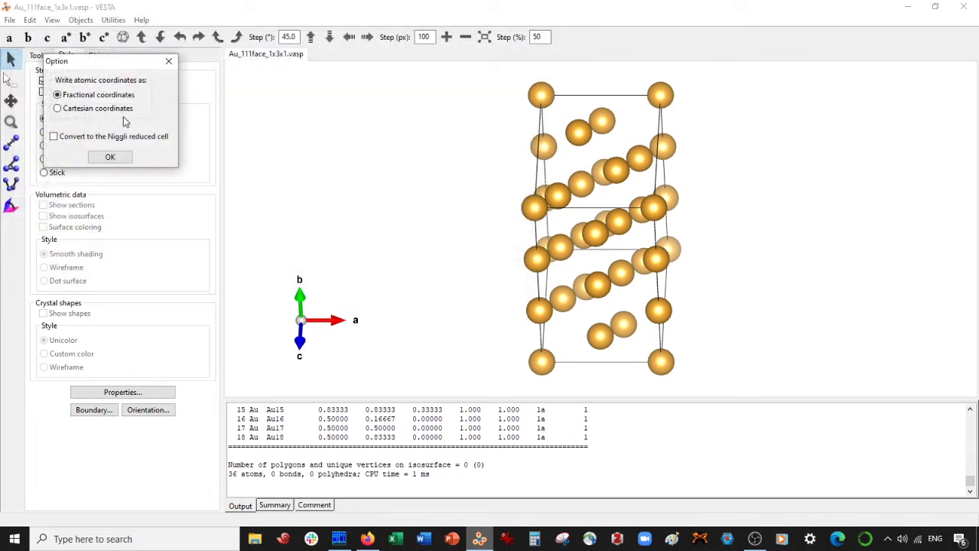
click(97, 111)
click(109, 157)
Step: View the contents of graphene_2x2x1.vasp in Far Manager
key(alt+Tab)
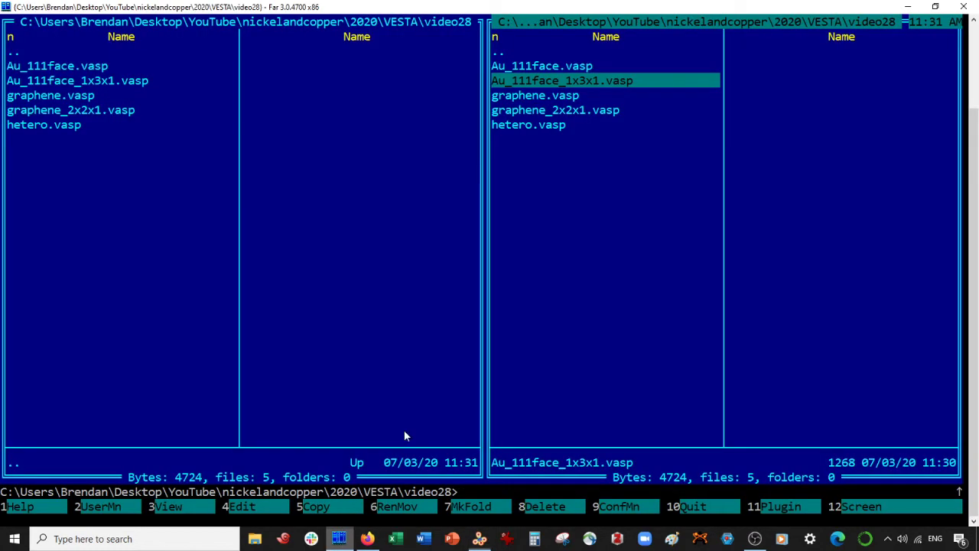
click(548, 113)
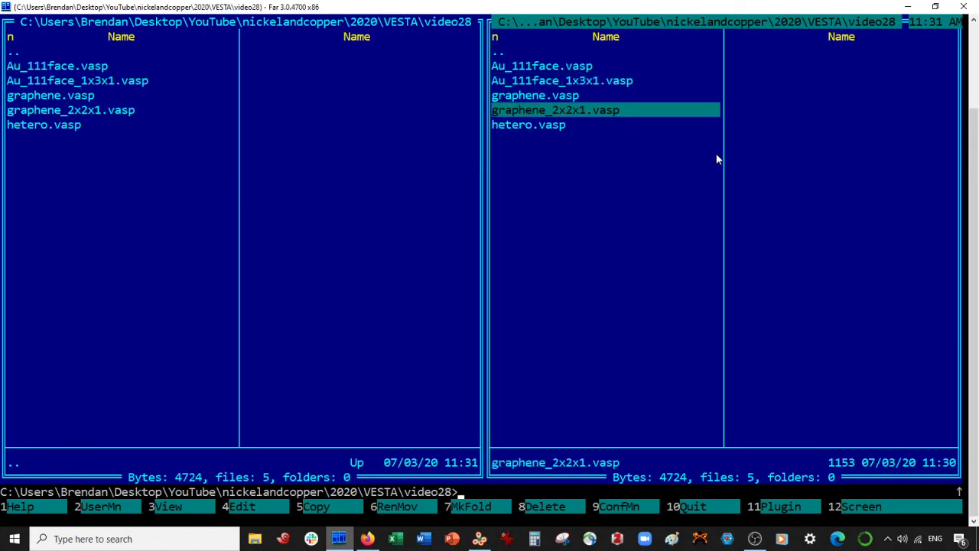
key(F4)
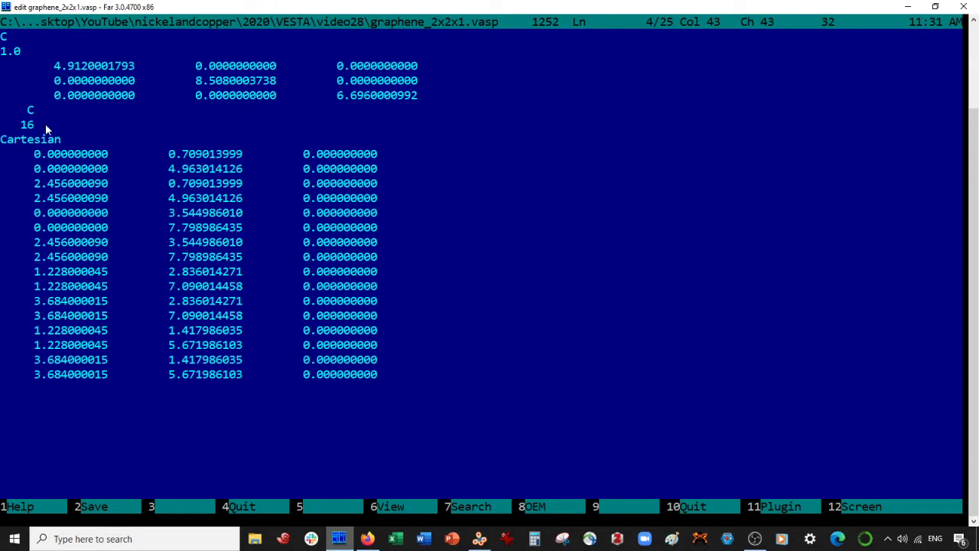
key(F10)
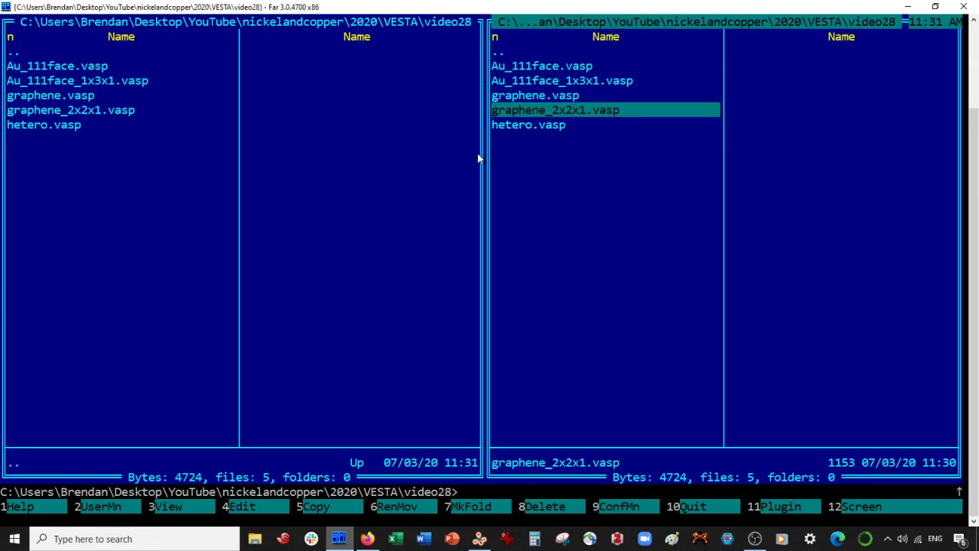
key(F4)
key(F10)
Step: Delete graphene_2x2x1.vasp and return to VESTA
key(F8)
key(Return)
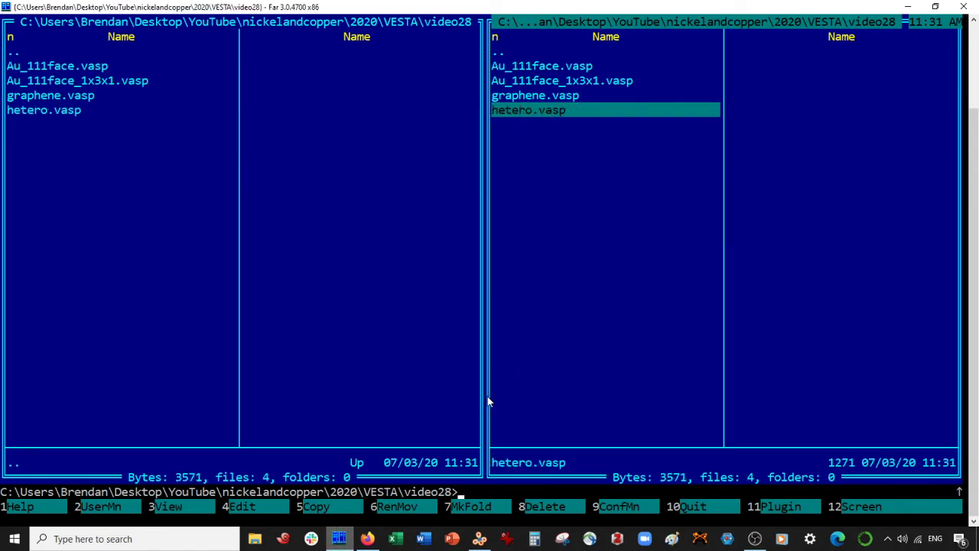
click(480, 539)
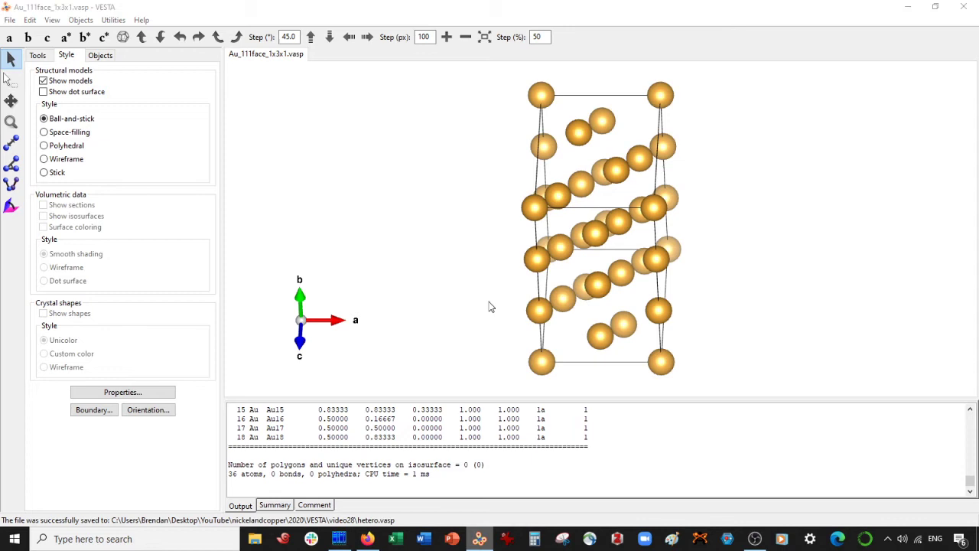
Step: Open graphene.vasp and view it along the a axis
key(ctrl+o)
click(298, 143)
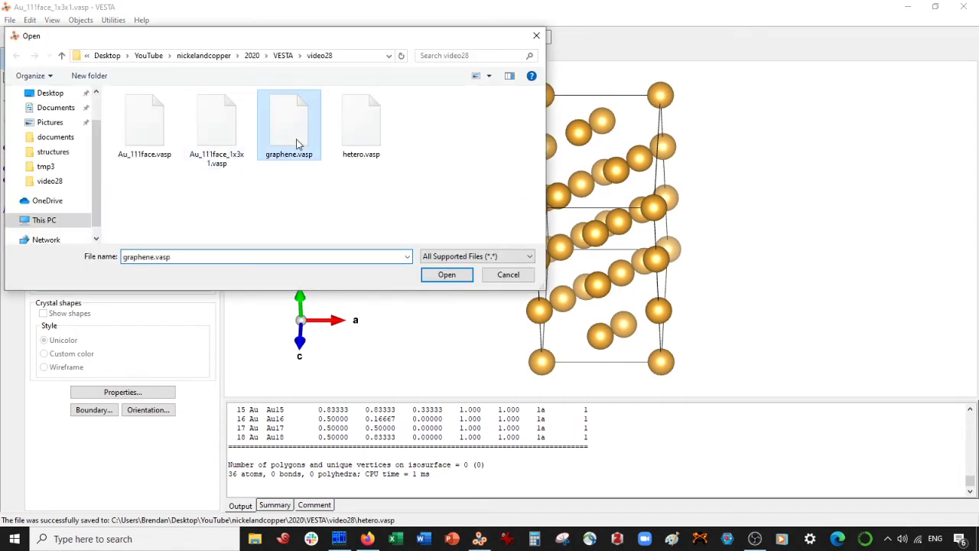
double_click(298, 144)
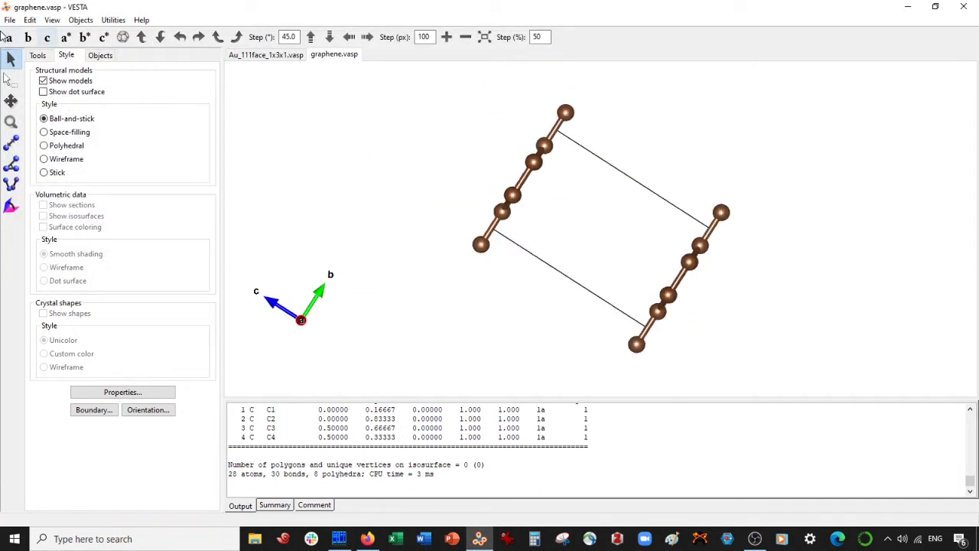
click(6, 37)
Step: Transform the graphene cell into a 2×2×1 supercell, searching for atoms to fill it
click(29, 19)
mouse_move(46, 65)
click(198, 78)
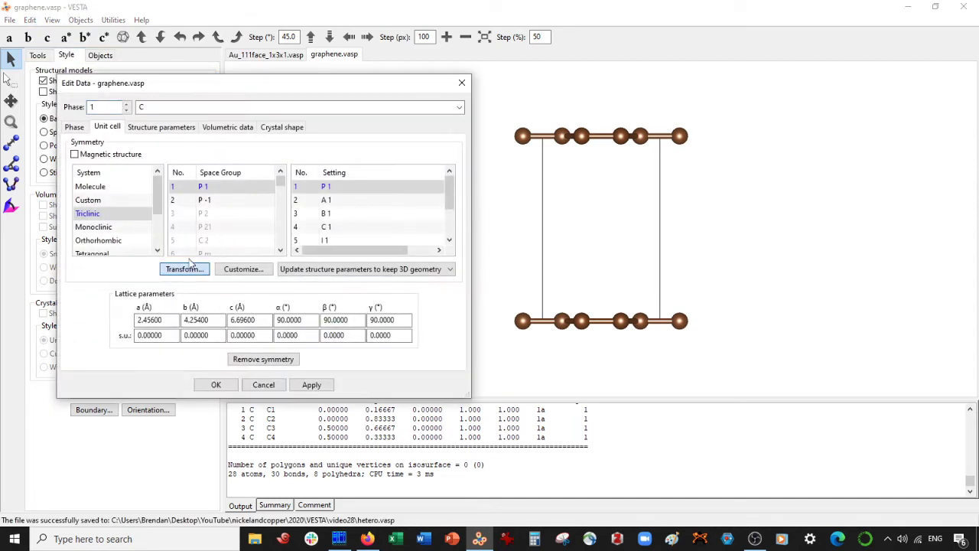
click(184, 268)
text(2)
click(293, 362)
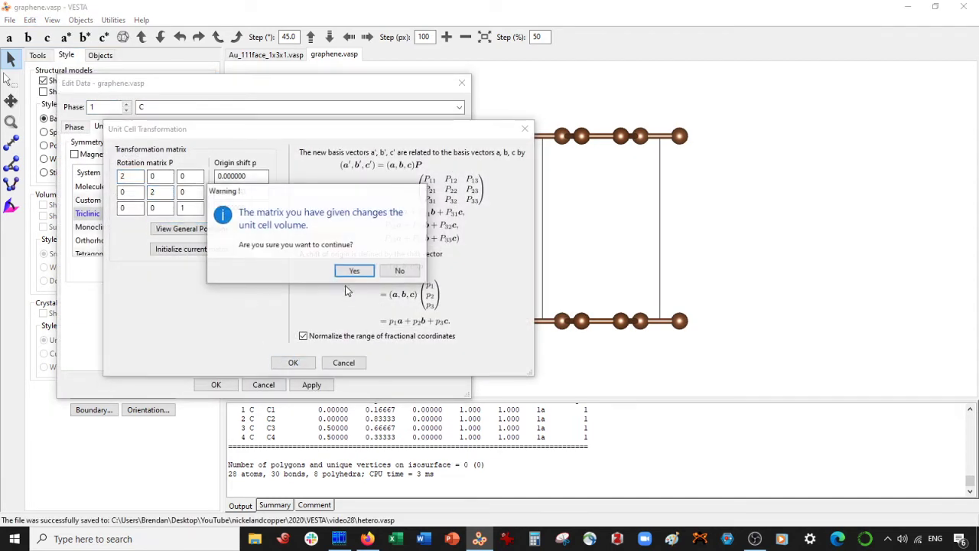
click(354, 270)
click(298, 247)
click(318, 290)
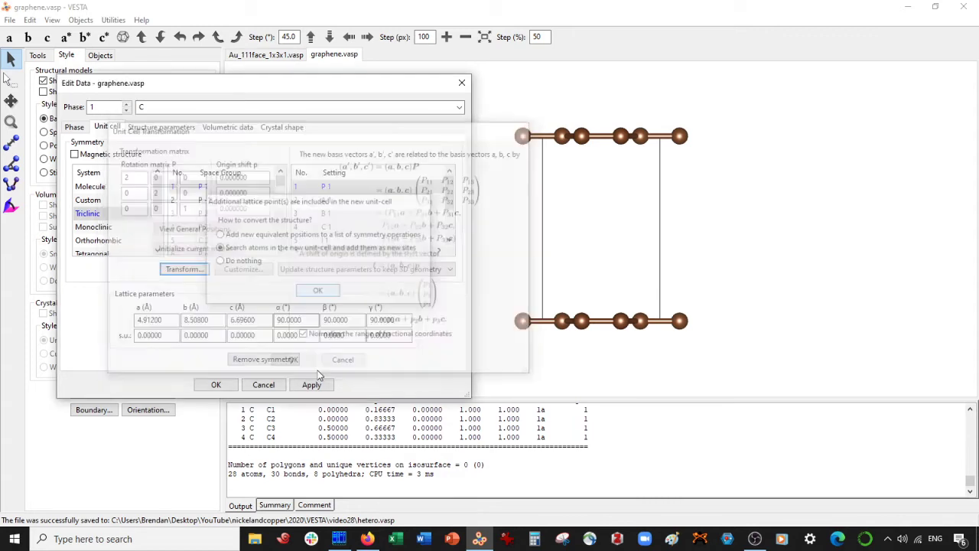
click(215, 384)
Step: Export the supercell as graphene_2x2x1.vasp in fractional coordinates and close the tab
click(10, 19)
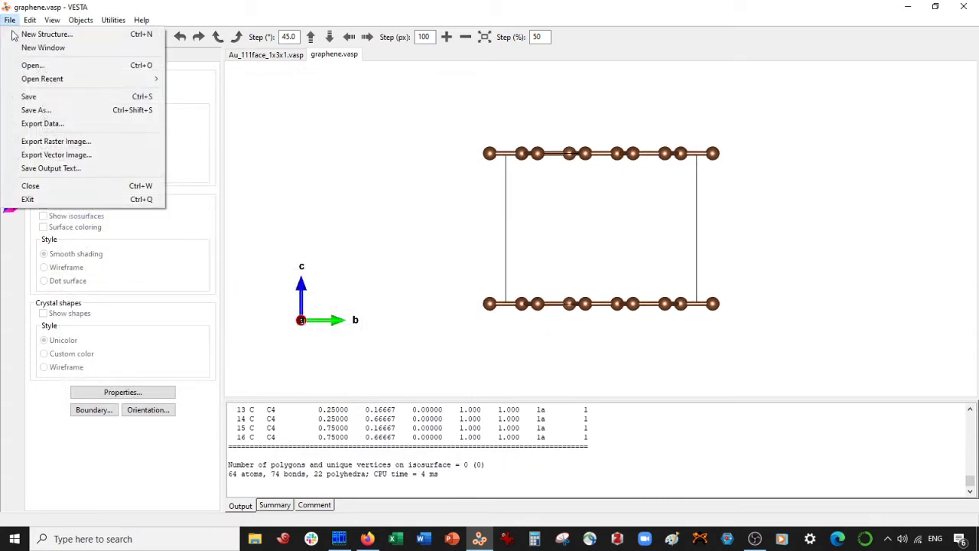
click(44, 123)
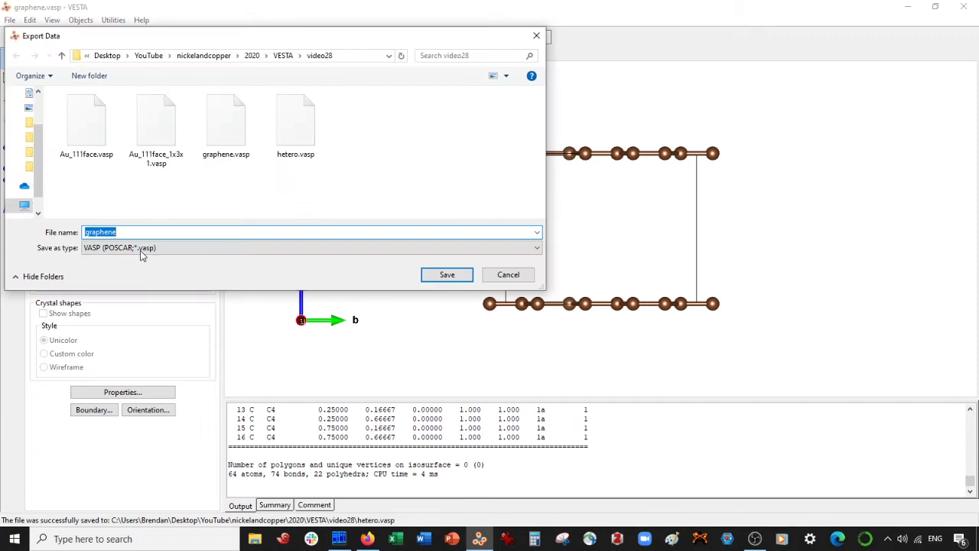
click(140, 232)
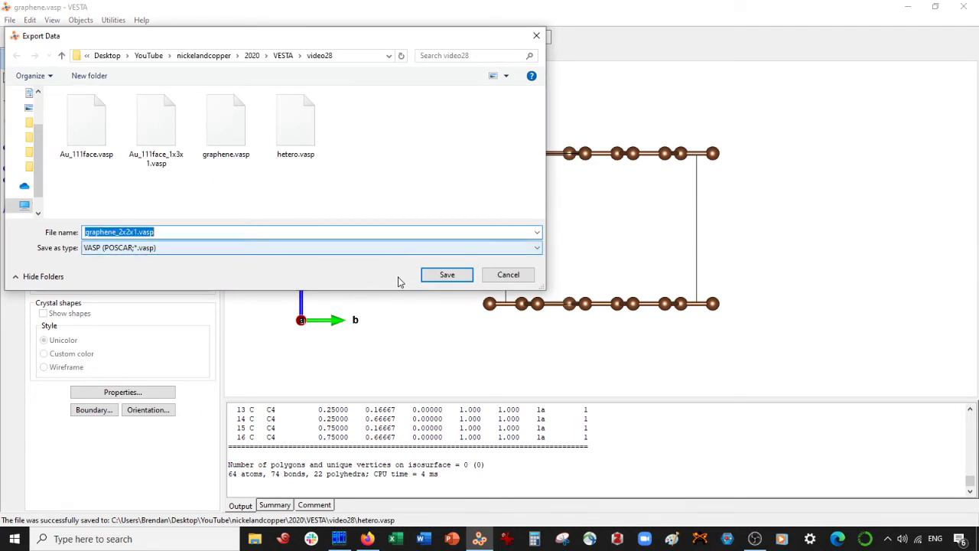
click(437, 277)
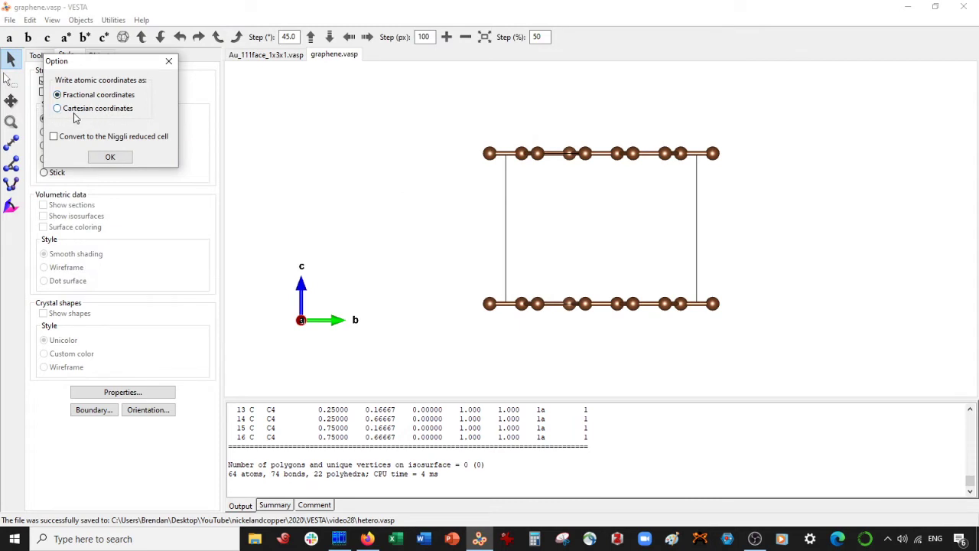
click(115, 158)
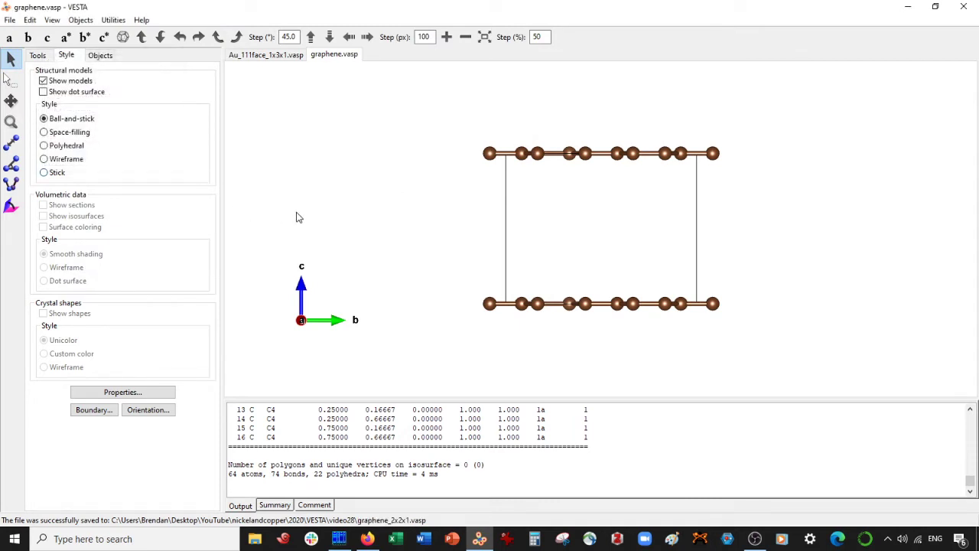
key(ctrl+w)
Step: Close the remaining VESTA structures and open graphene_2x2x1.vasp in Far Manager's editor
click(538, 270)
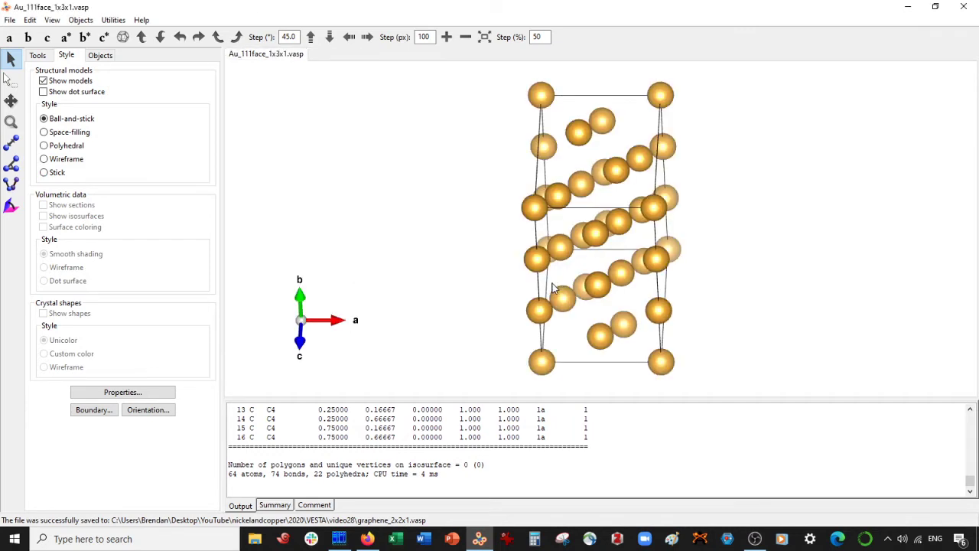
key(ctrl+w)
click(338, 538)
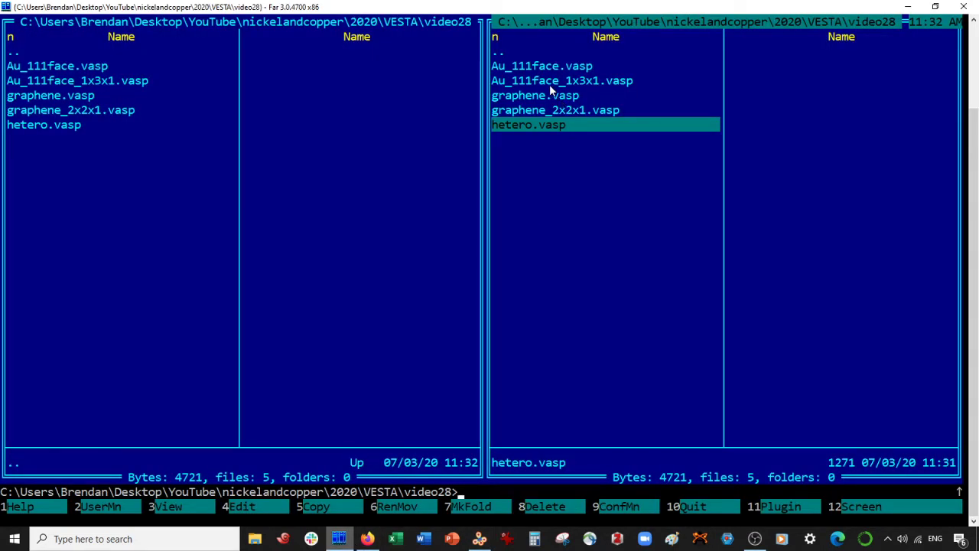
click(528, 112)
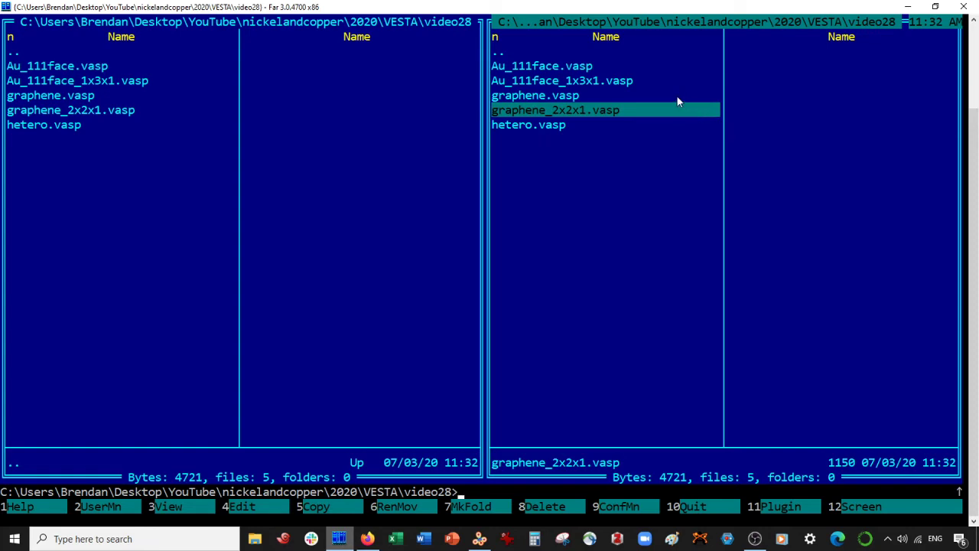
key(F4)
Step: Copy graphene's first lattice length 4.9120001793 into Calculator and start a sum
click(131, 69)
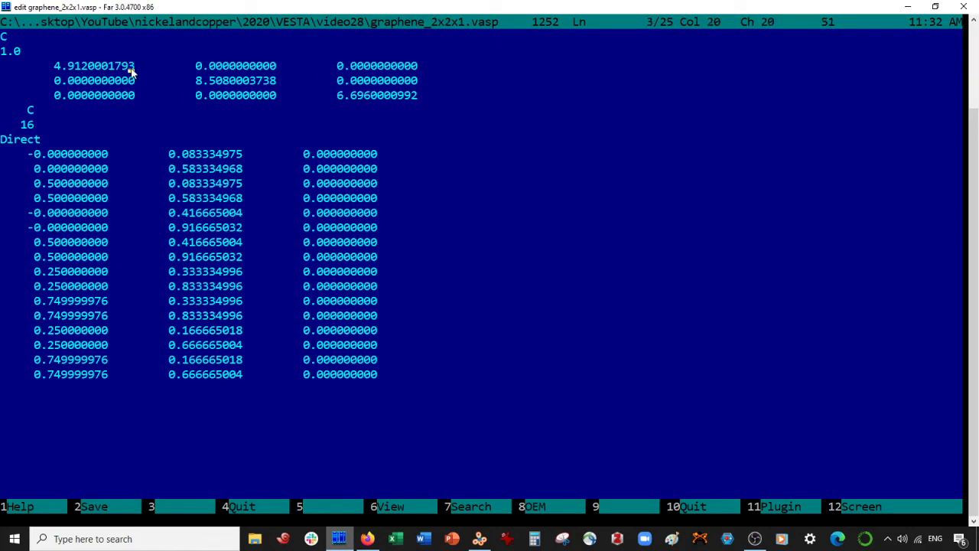
key(shift+Left)
key(shift+Left)
key(shift+Left)
key(shift+Left)
key(shift+Left)
key(shift+Left)
key(shift+Left)
key(shift+Left)
key(shift+Left)
key(shift+Left)
key(shift+Left)
key(shift+Left)
key(ctrl+c)
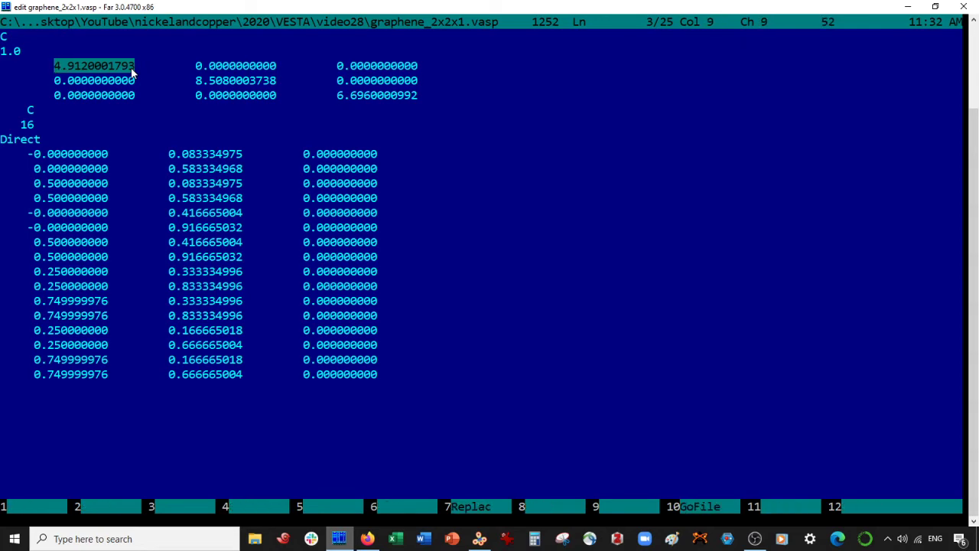
key(XF86Calculator)
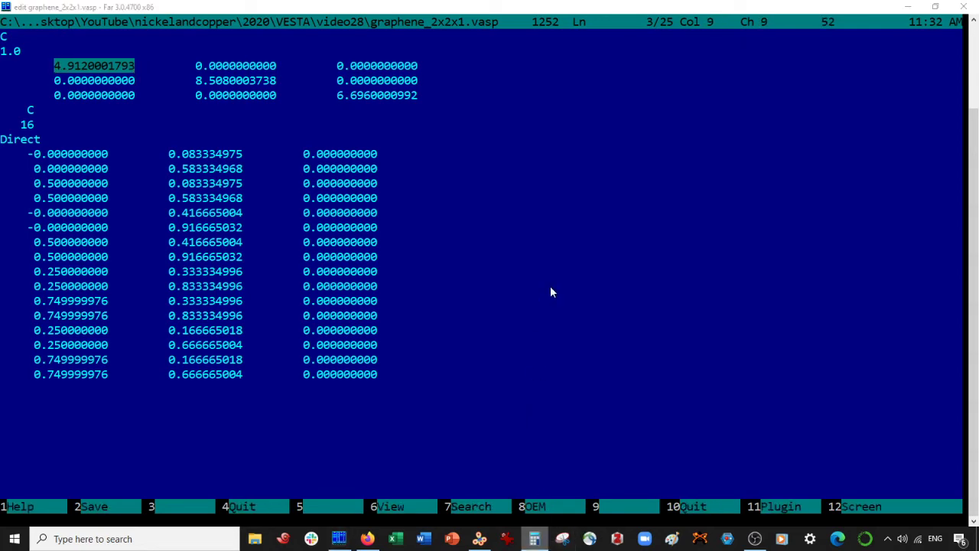
key(ctrl+v)
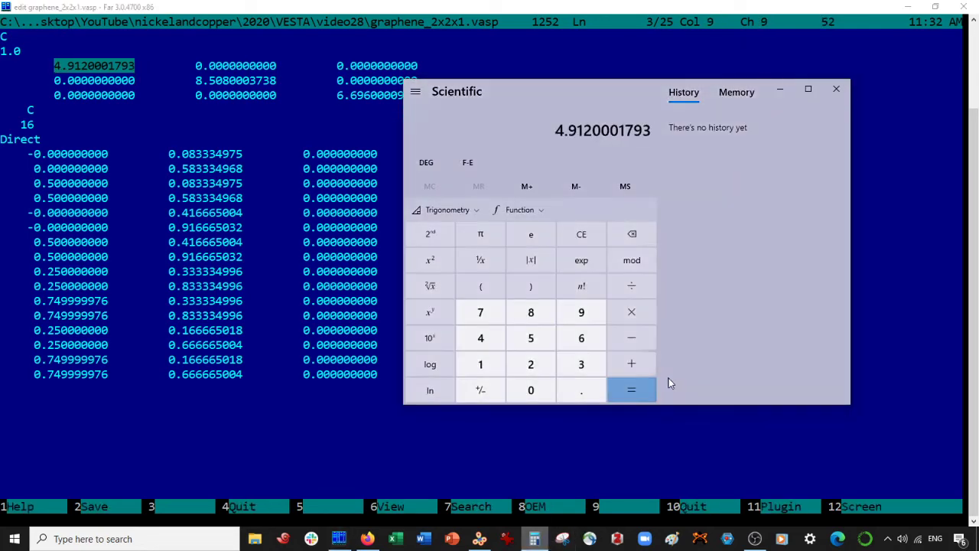
click(627, 368)
Step: Close the graphene file and open Au_111face_1x3x1.vasp in the editor
click(207, 172)
key(Escape)
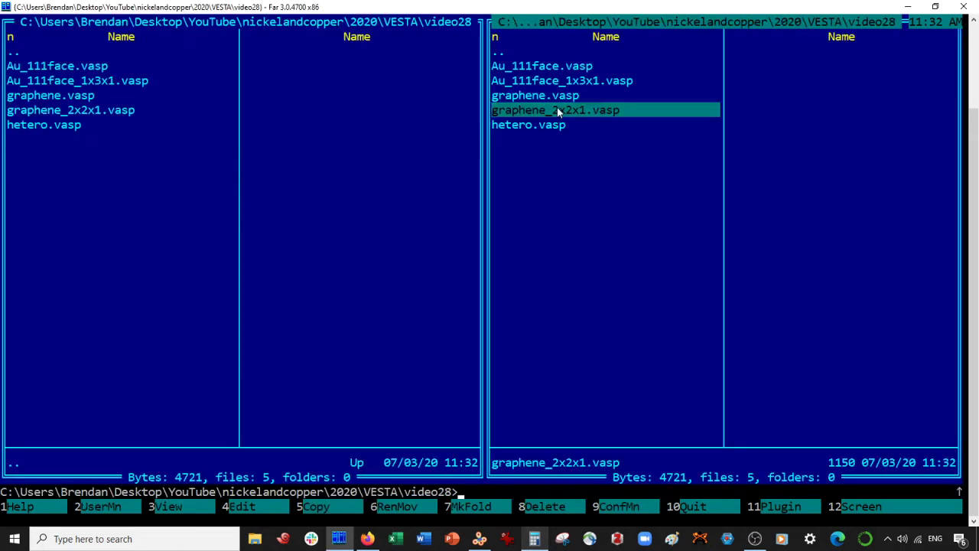
key(Up)
key(Up)
key(F4)
Step: Add gold's 5.1087646484 in Calculator and divide by 2 to get 5.01038241385
click(54, 67)
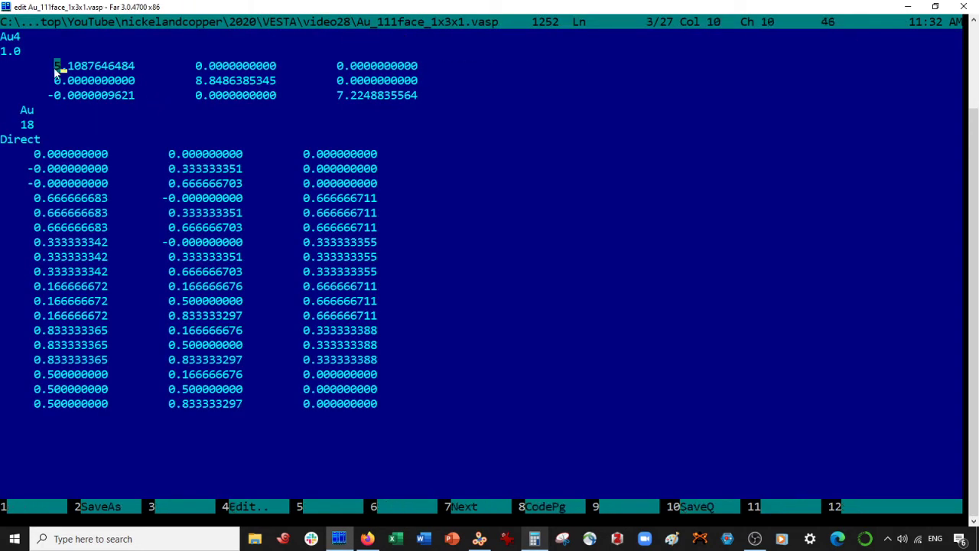
key(shift+Right)
key(shift+Right)
key(shift+Right)
key(shift+Right)
key(shift+Right)
key(shift+Right)
key(shift+Right)
key(shift+Right)
key(shift+Right)
key(shift+Right)
key(shift+Right)
key(shift+Right)
key(ctrl+c)
ctrl+scroll(471, 165, up, 1)
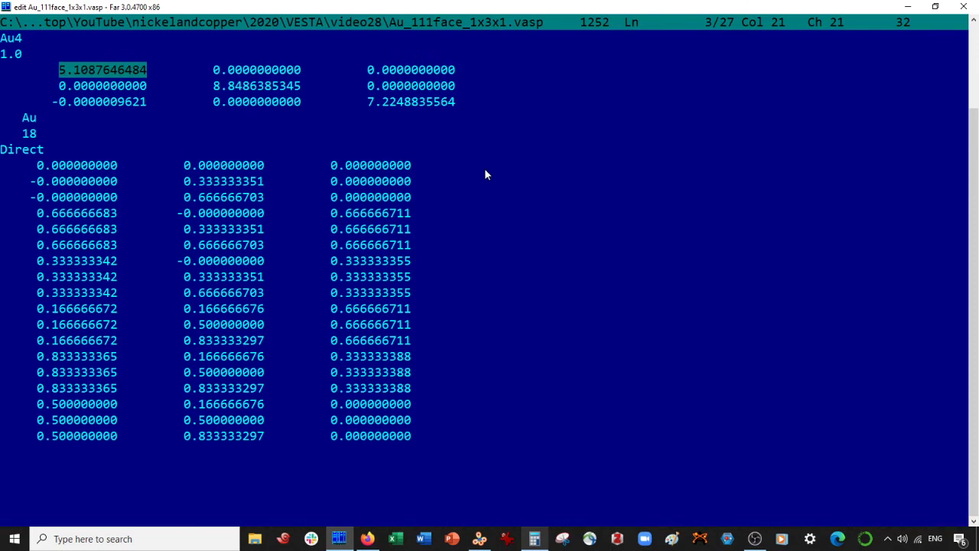
click(534, 539)
key(ctrl+v)
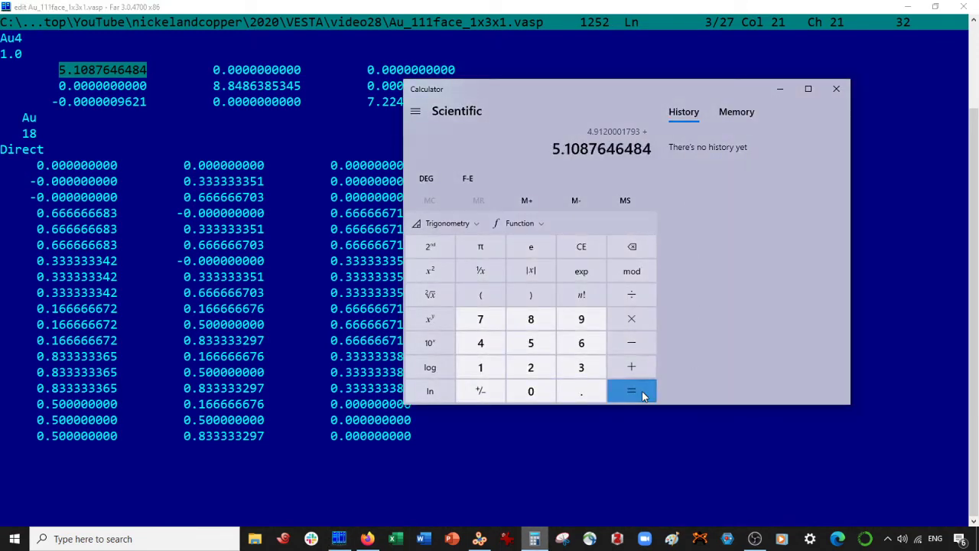
click(632, 391)
click(632, 295)
click(530, 367)
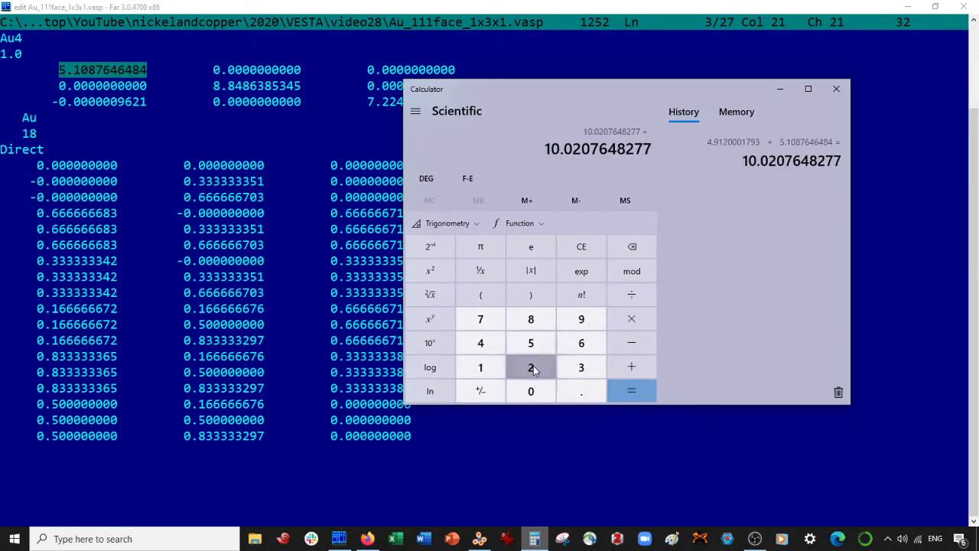
click(632, 391)
Step: Replace the gold slab's first lattice length with 5.01038241385 and save the file
click(155, 76)
click(156, 76)
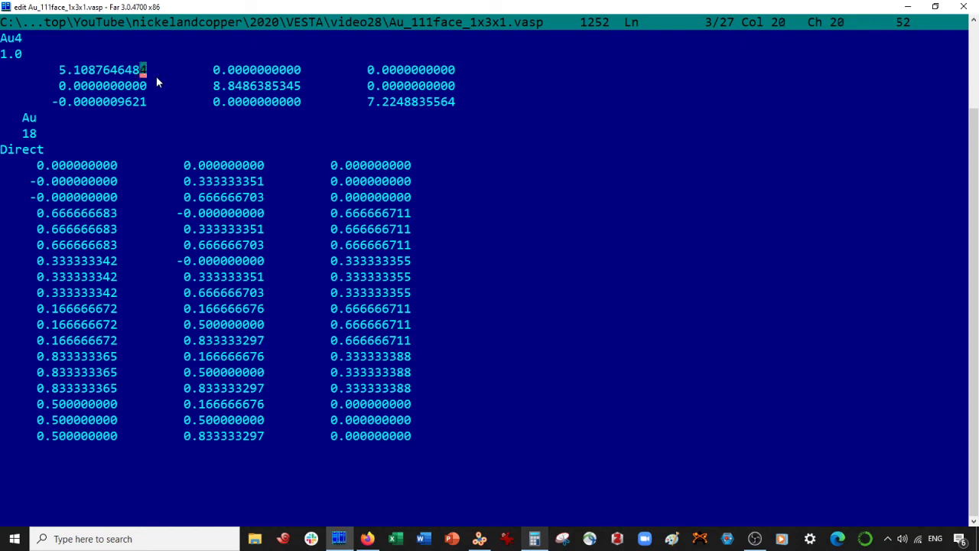
key(shift+Left)
key(shift+Left)
key(shift+Left)
key(shift+Left)
key(shift+Left)
key(shift+Left)
key(shift+Left)
key(shift+Left)
key(shift+Left)
key(shift+Left)
key(shift+Left)
key(shift+Left)
key(Delete)
text(5.01038241385)
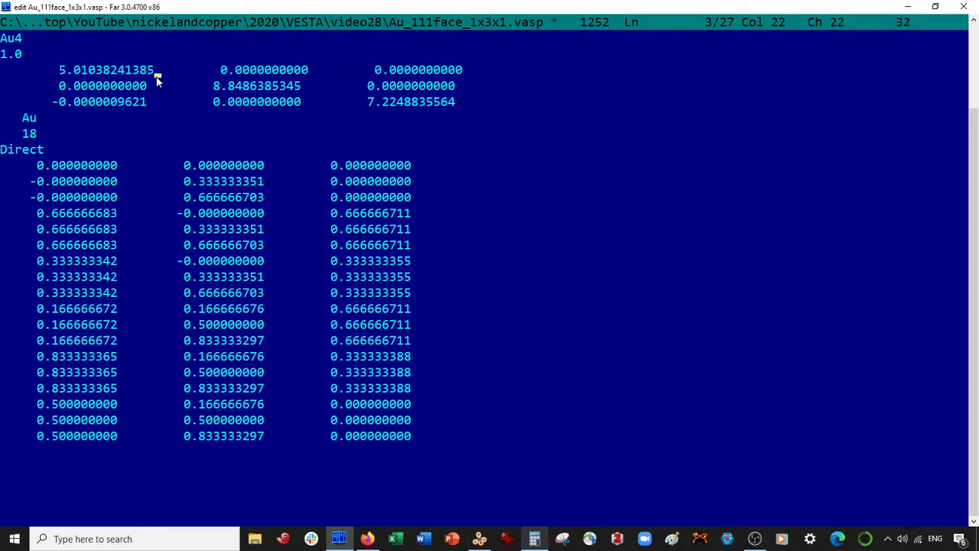
key(F2)
Step: Replace graphene_2x2x1.vasp's first lattice length 4.9120001793 with 5.01038241385
key(Escape)
key(Down)
key(Down)
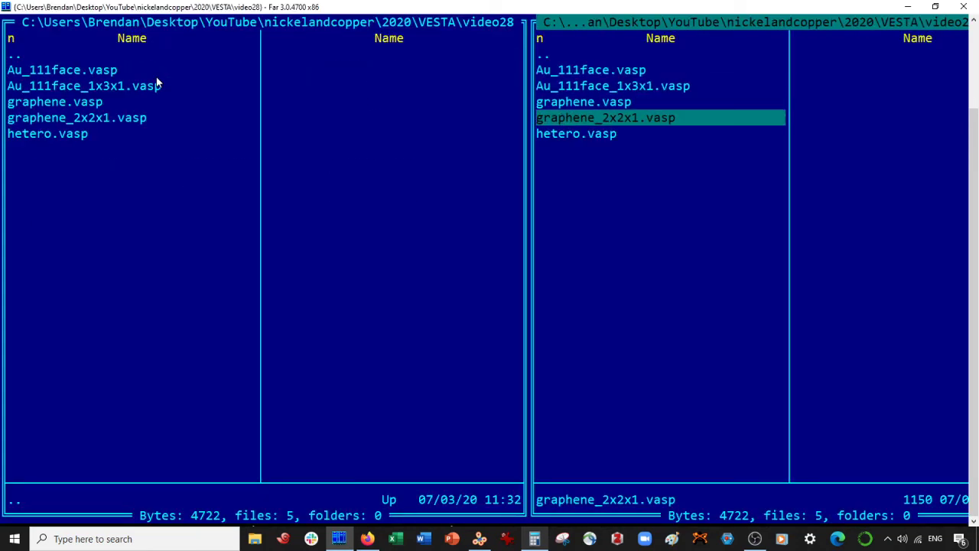
key(F4)
key(ctrl+Right)
key(shift+Right)
key(shift+Right)
key(shift+Right)
key(shift+Right)
key(shift+Right)
key(shift+Right)
key(shift+Right)
key(shift+Right)
key(shift+Right)
key(shift+Right)
key(shift+Right)
key(shift+Right)
key(Delete)
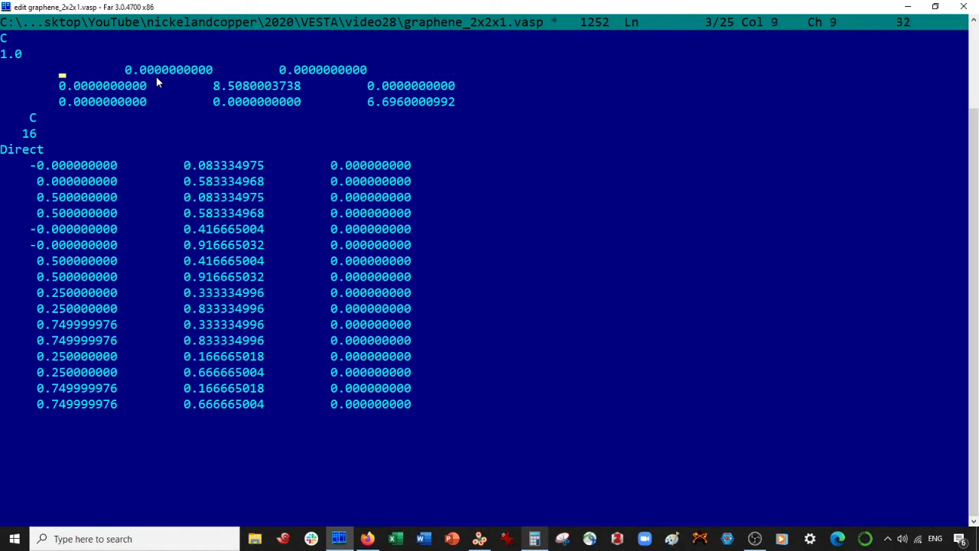
text(5.01038241385)
Step: Copy graphene's second lattice length 8.5080003738 into Calculator to start a sum
click(216, 87)
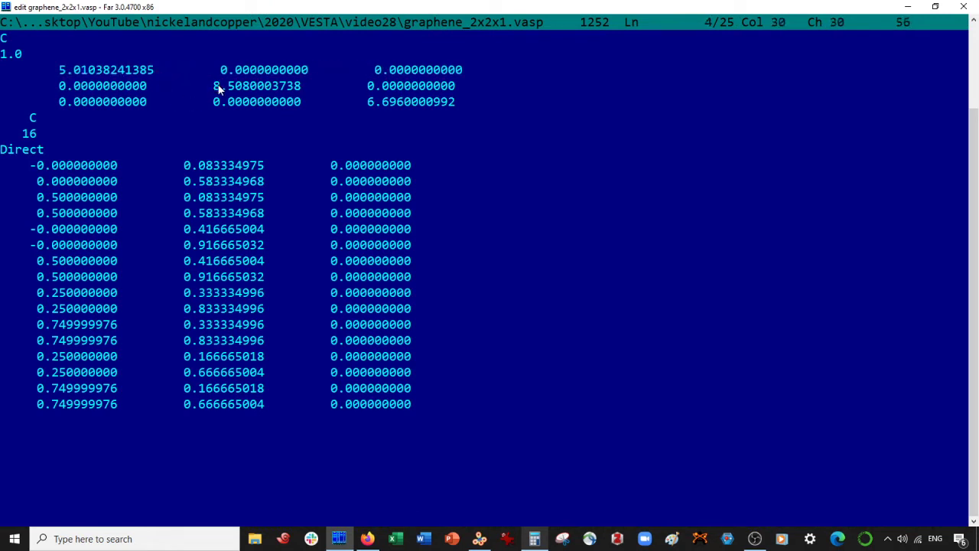
key(shift+Right)
key(shift+Right)
key(shift+Right)
key(shift+Right)
key(shift+Right)
key(shift+Right)
key(shift+Right)
key(shift+Right)
key(shift+Right)
key(shift+Right)
key(shift+Right)
key(shift+Right)
key(ctrl+c)
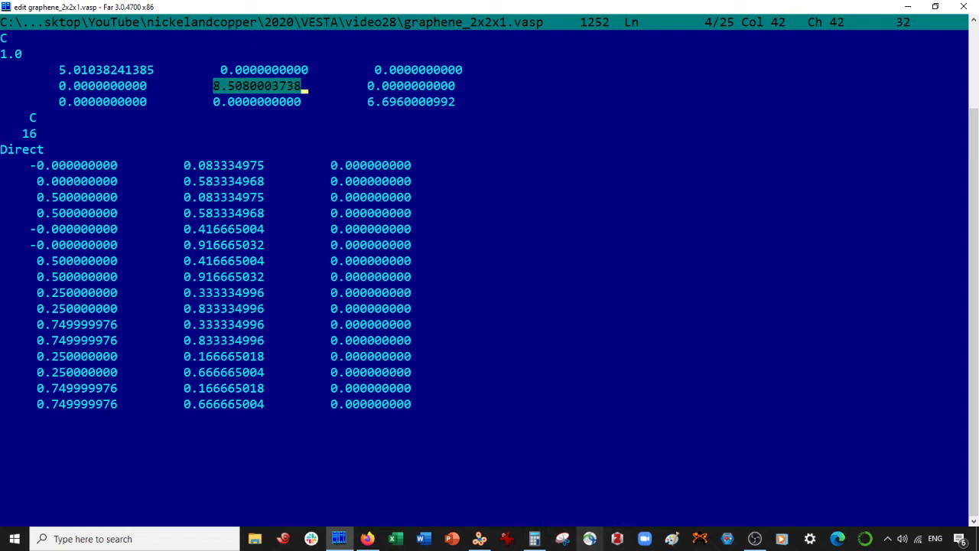
key(alt+Tab)
key(Escape)
key(ctrl+v)
key(plus)
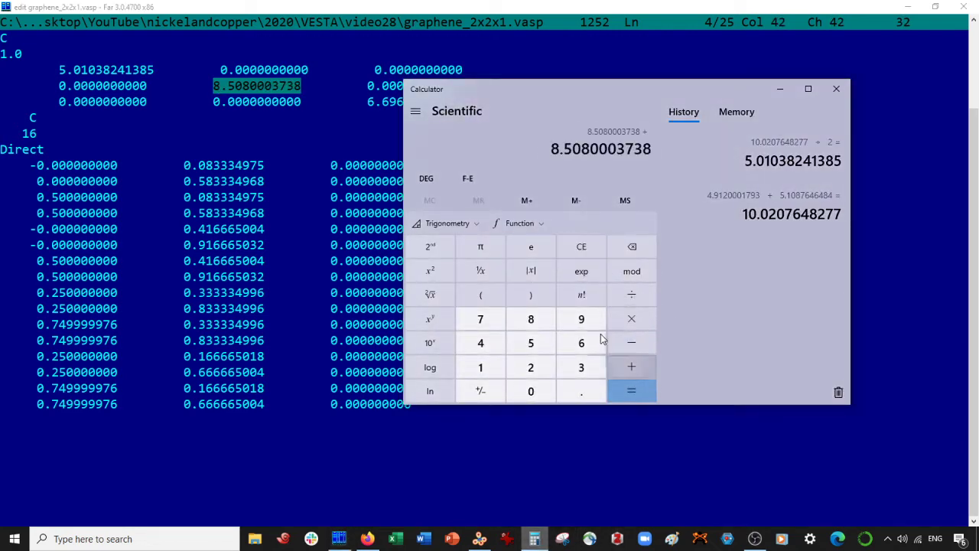
key(alt+Tab)
key(Escape)
Step: Add the gold file's 8.8486385345 and divide by 2 to get 8.67831945415
click(566, 87)
key(F4)
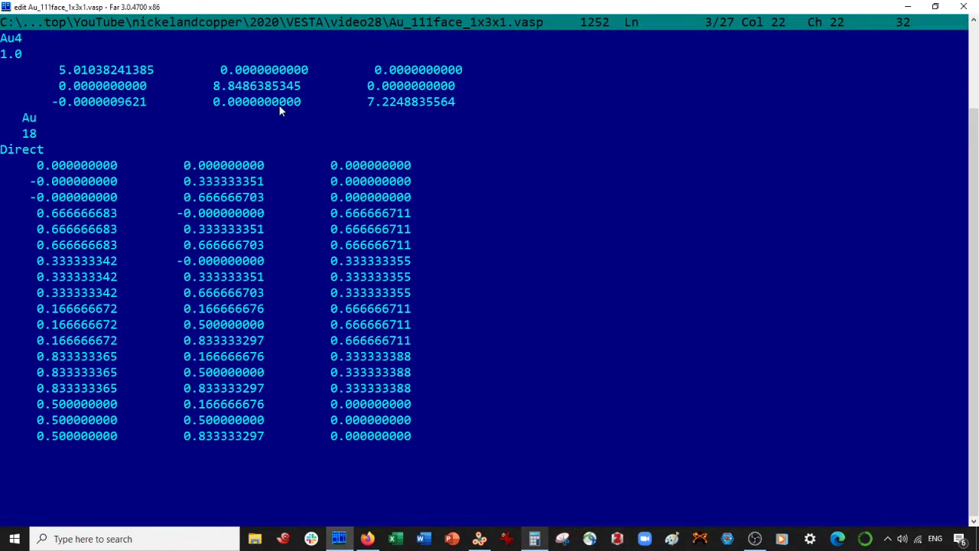
key(shift+Right)
key(shift+Right)
key(shift+Right)
key(shift+Right)
key(shift+Right)
key(shift+Right)
key(shift+Right)
key(shift+Right)
key(shift+Right)
key(shift+Right)
key(shift+Right)
key(shift+Right)
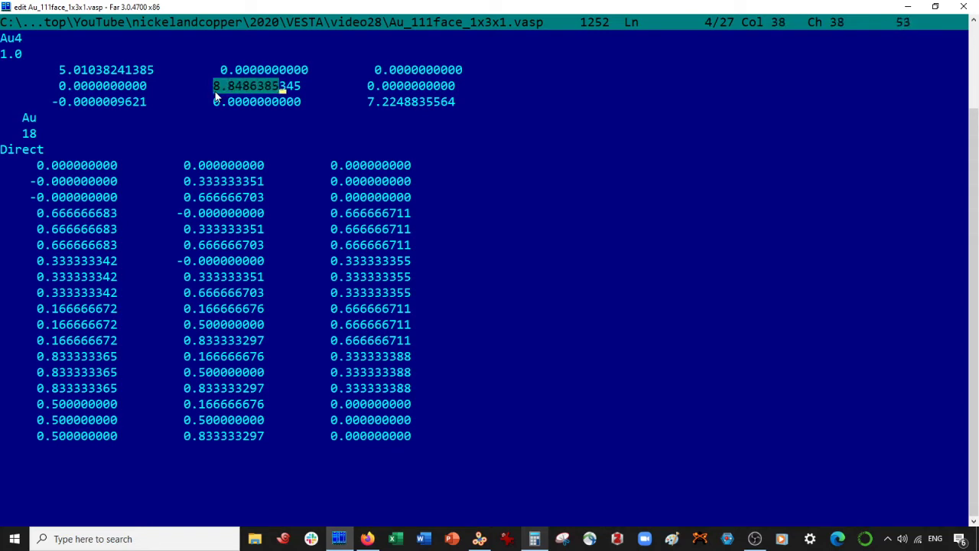
key(ctrl+c)
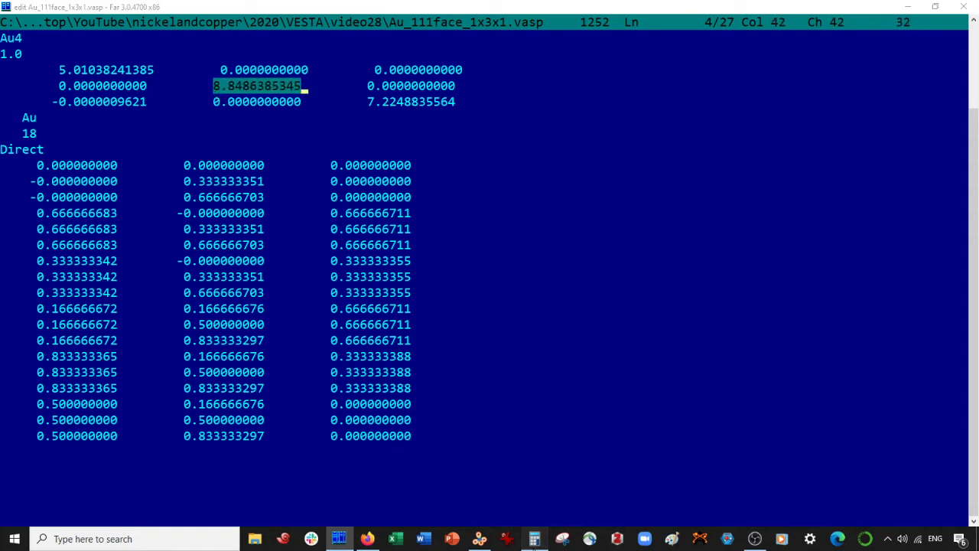
key(alt+Tab)
key(ctrl+v)
click(649, 391)
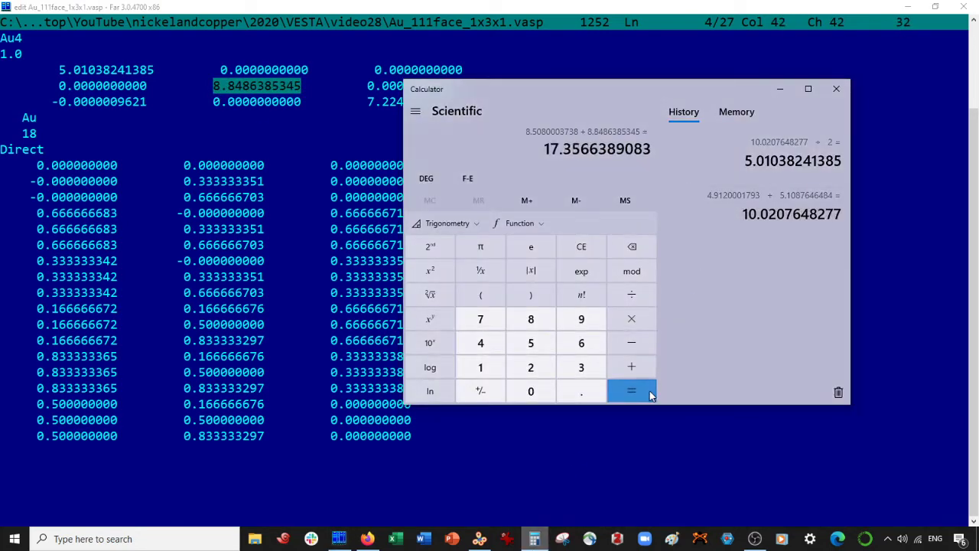
click(631, 295)
click(531, 367)
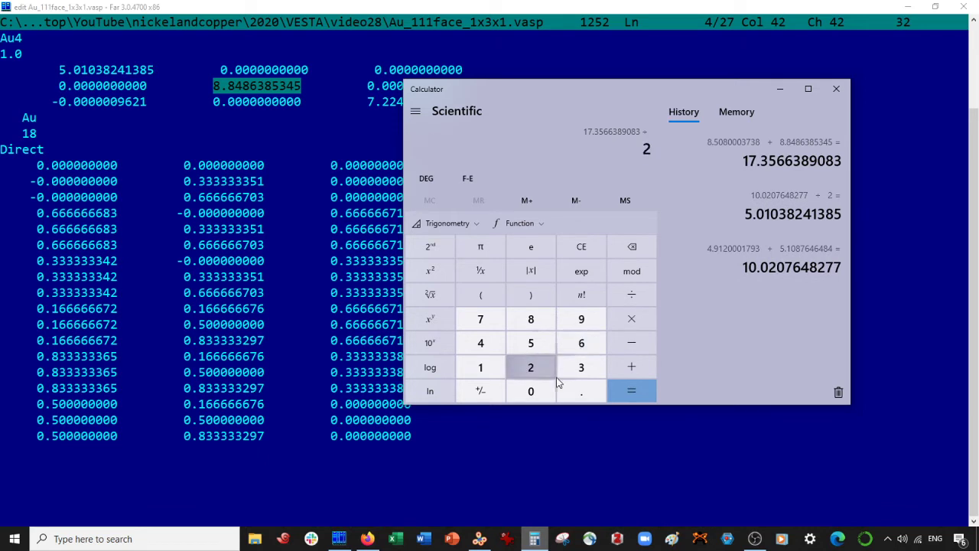
click(622, 392)
Step: Replace the gold file's 8.8486385345 with 8.67831945415 and save Au_111face_1x3x1.vasp
key(alt+Tab)
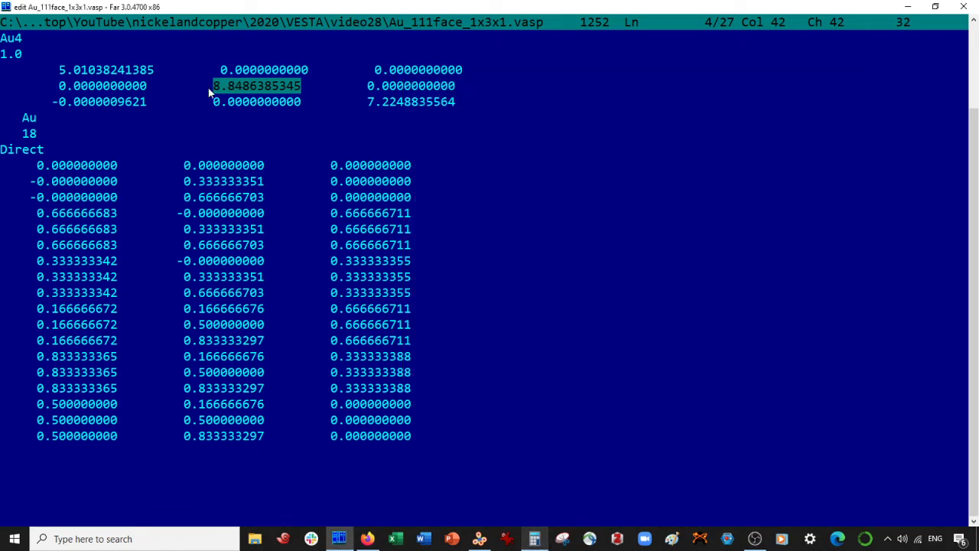
click(220, 86)
key(shift+Right)
key(shift+Right)
key(shift+Right)
key(shift+Right)
key(shift+Right)
key(shift+Right)
key(shift+Right)
key(shift+Right)
key(shift+Right)
key(shift+Right)
key(shift+Right)
key(shift+Right)
key(ctrl+v)
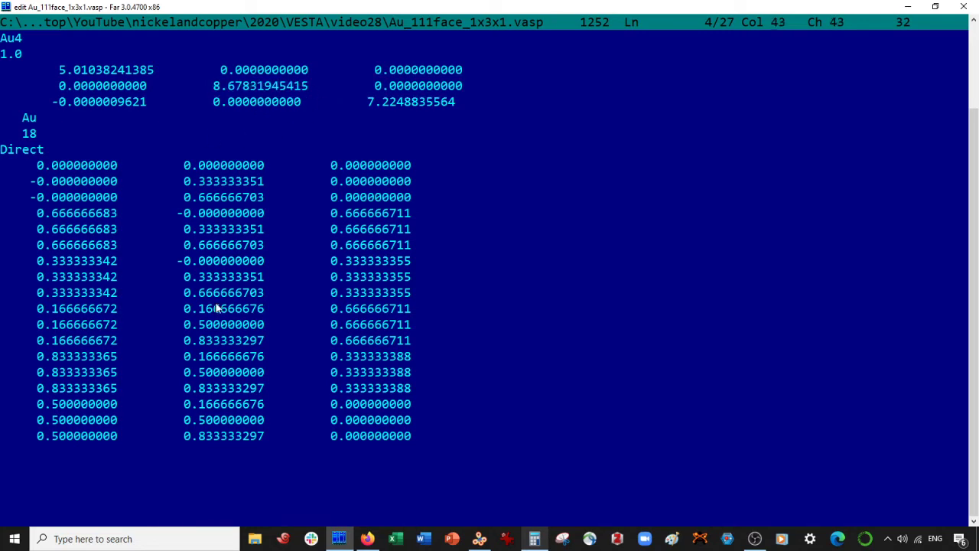
key(shift+F10)
key(Down)
key(Down)
Step: Replace graphene_2x2x1.vasp's 8.5080003738 with 8.67831945415 and realign line 3's spacing
key(F4)
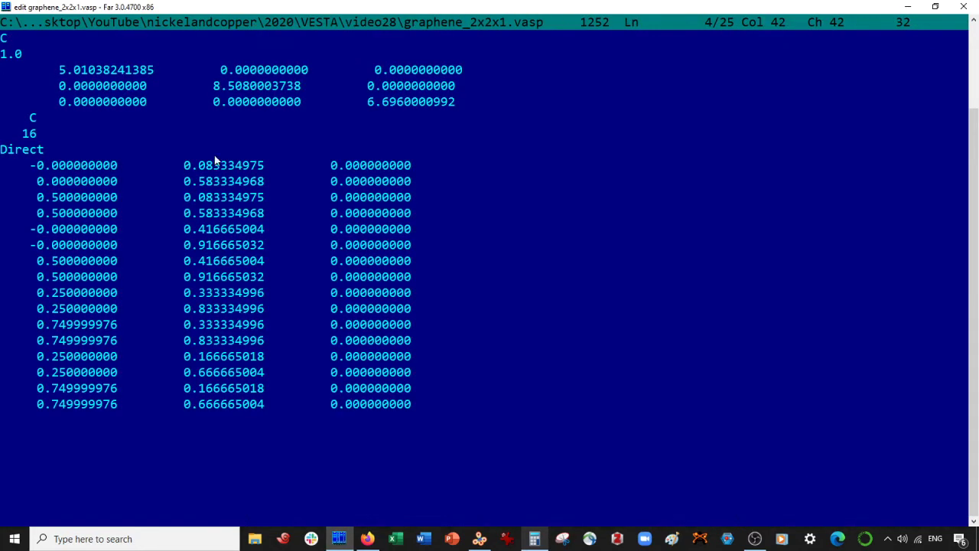
click(217, 85)
key(shift+Right)
key(shift+Right)
key(shift+Right)
key(shift+Right)
key(shift+Right)
key(shift+Right)
key(shift+Right)
key(shift+Right)
key(shift+Right)
key(shift+Right)
key(shift+Right)
key(shift+Right)
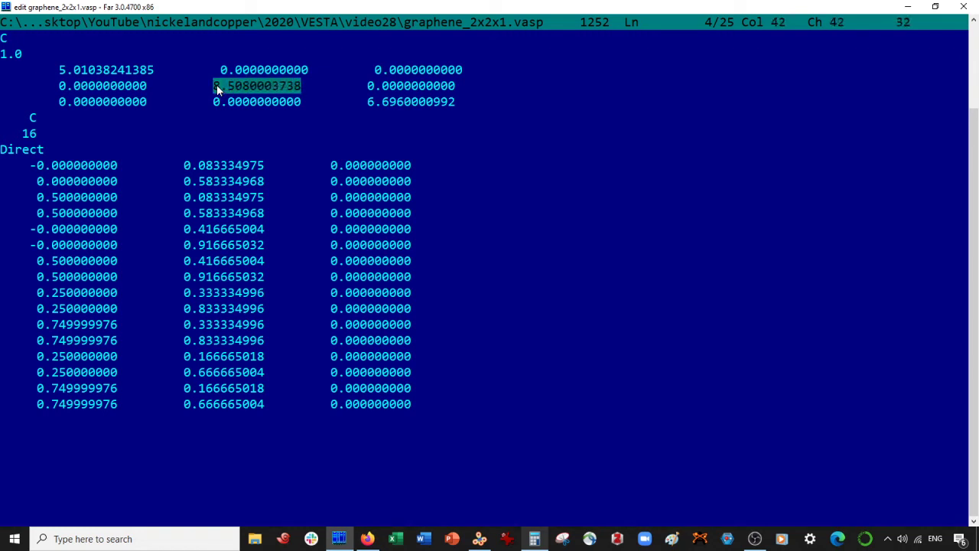
key(Delete)
key(ctrl+v)
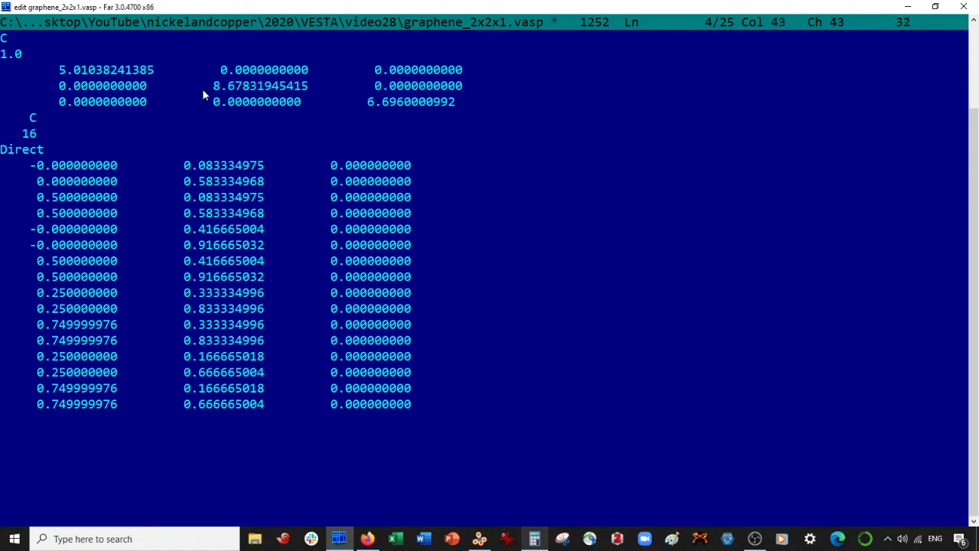
click(217, 70)
key(Delete)
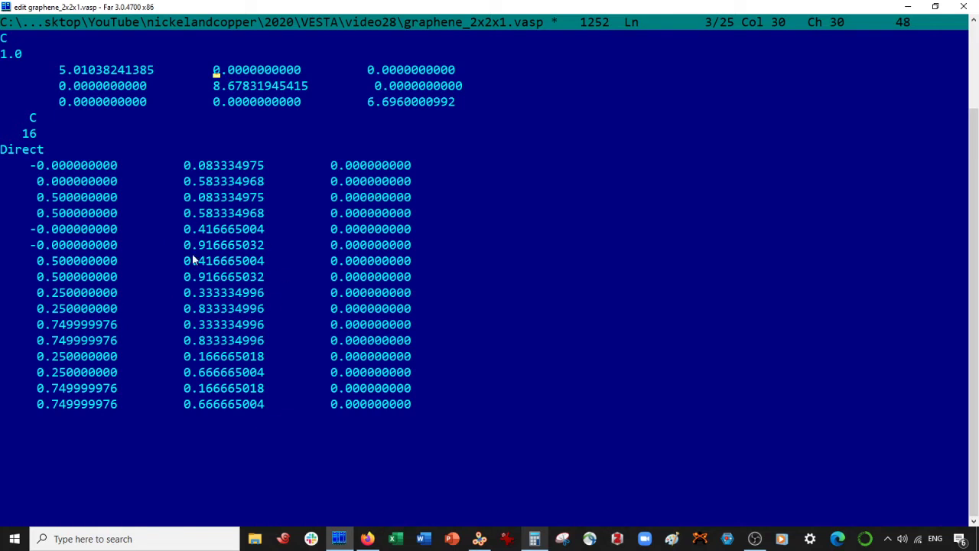
Step: Realign line 4's spacing and save graphene_2x2x1.vasp
click(339, 84)
key(Delete)
key(F2)
key(Escape)
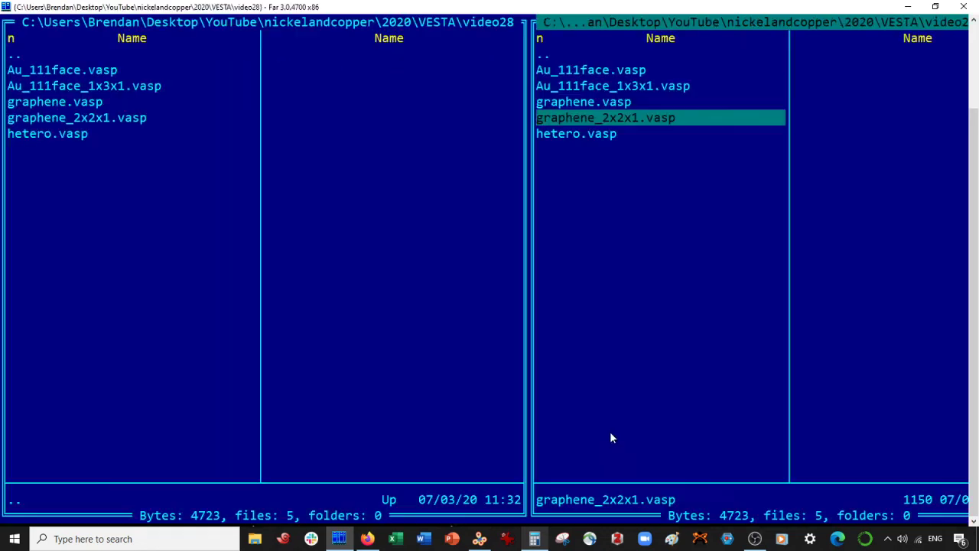
Step: In VESTA, open Au_111face_1x3x1.vasp and import graphene_2x2x1.vasp as a new phase
click(479, 539)
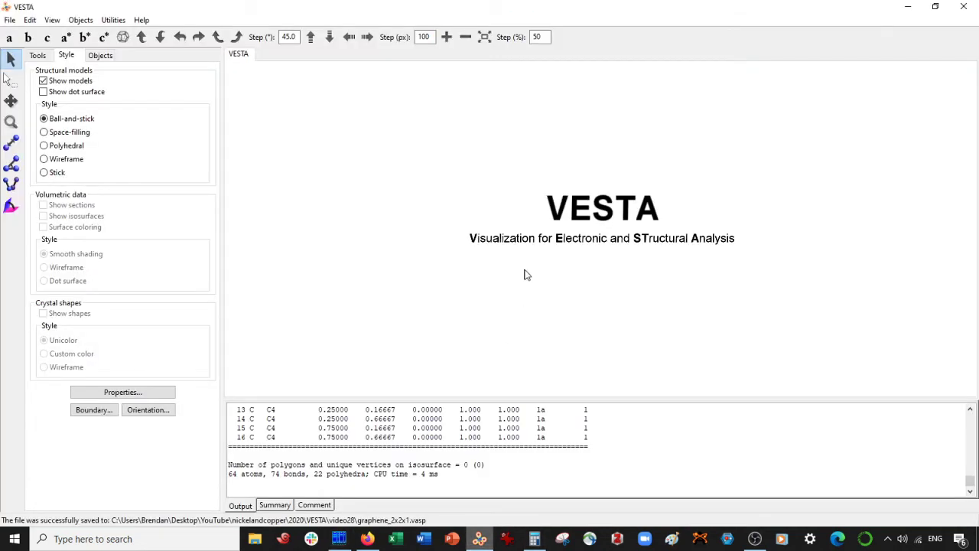
key(ctrl+o)
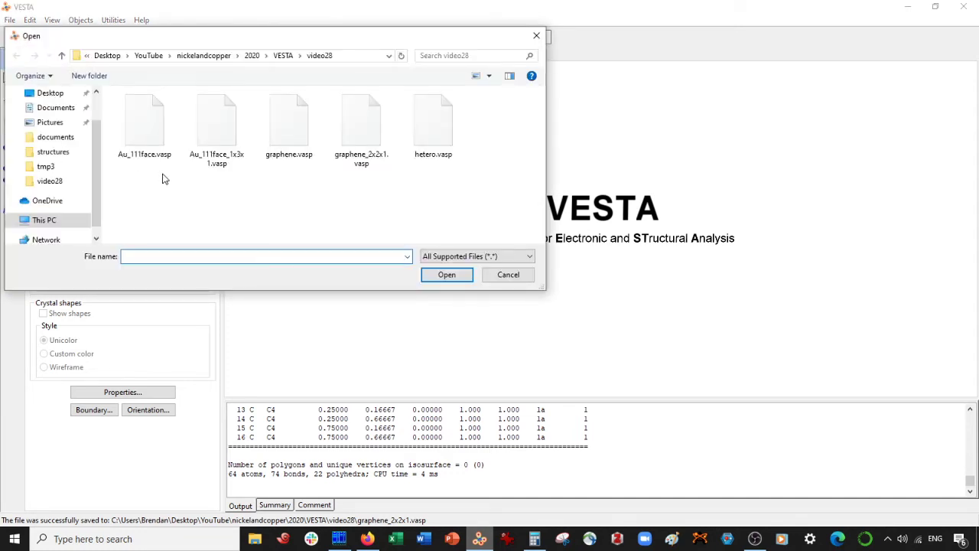
double_click(220, 156)
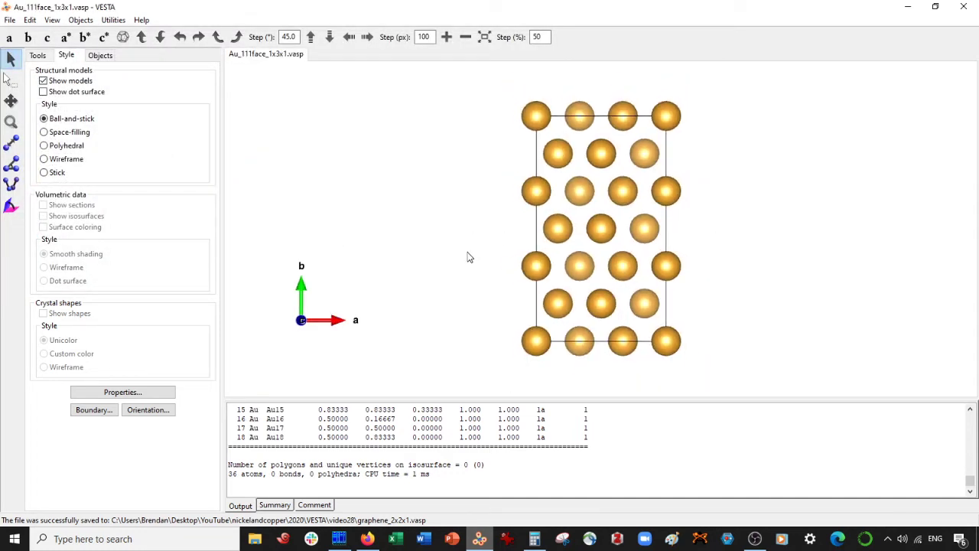
click(29, 20)
mouse_move(54, 65)
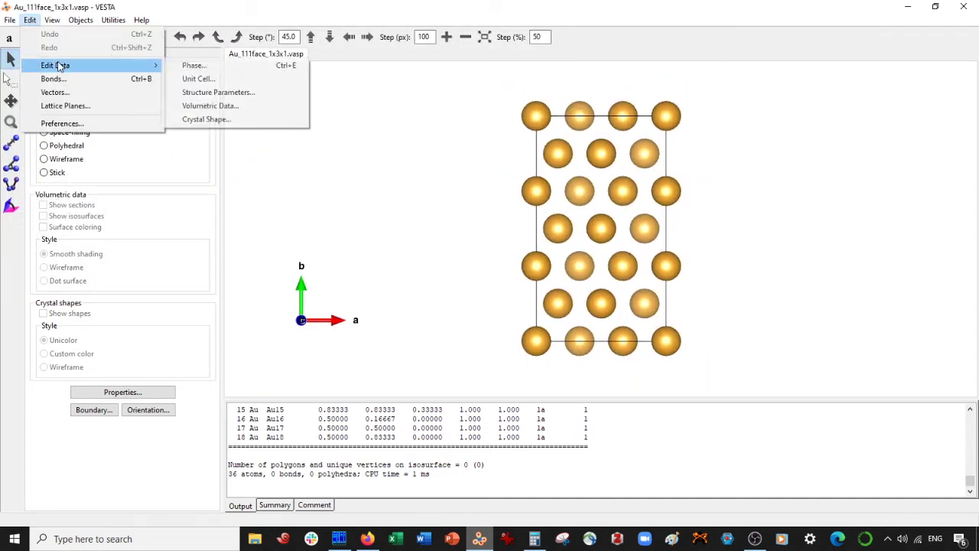
click(195, 65)
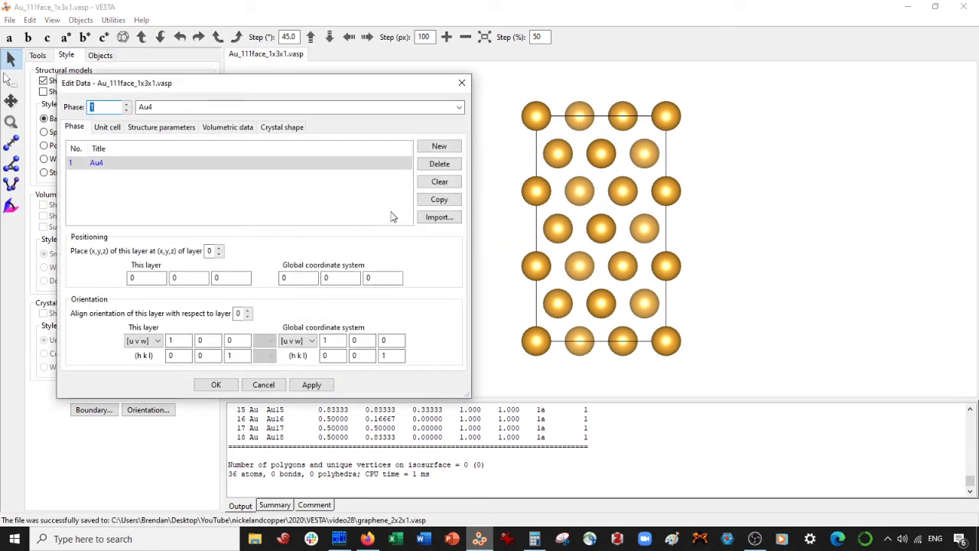
click(438, 218)
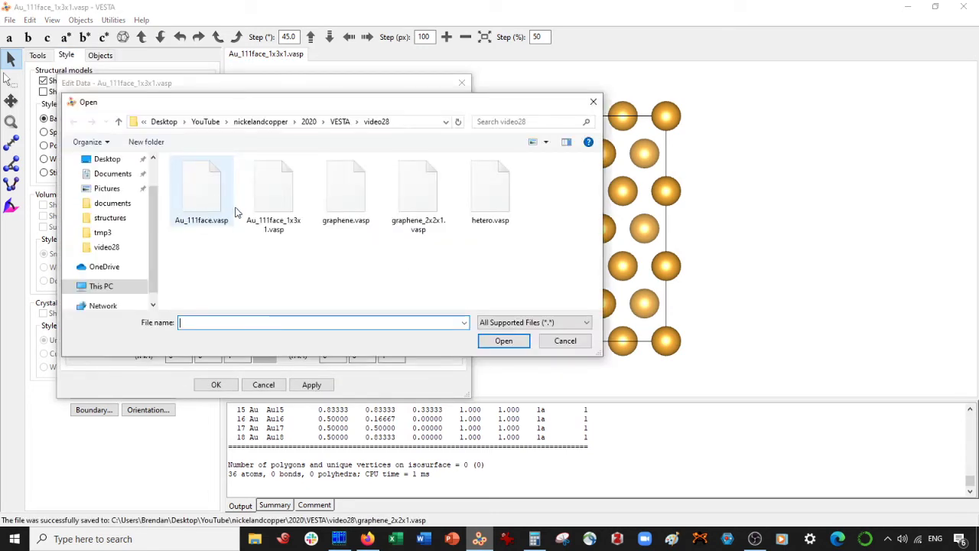
double_click(413, 220)
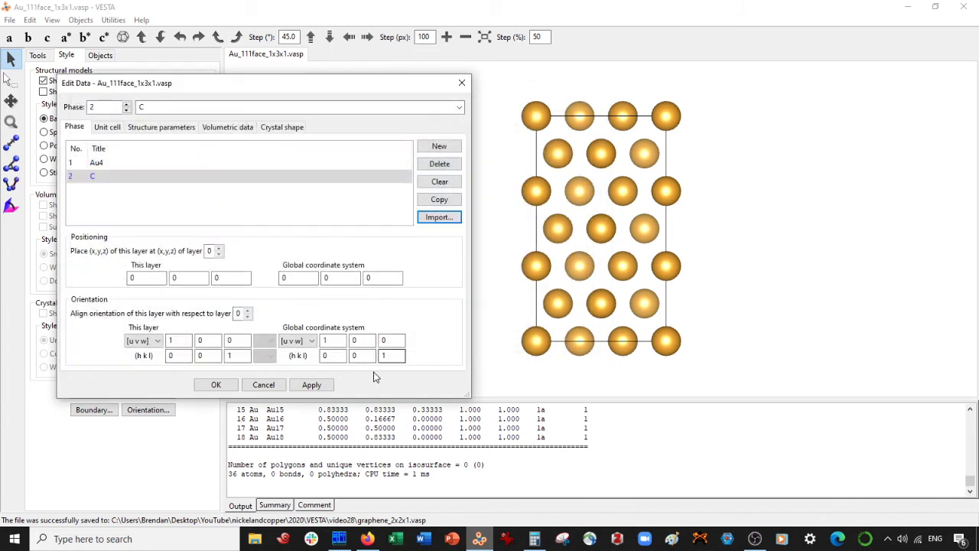
Step: Apply the Edit Data dialog so the imported C phase is drawn over the Au slab
click(311, 384)
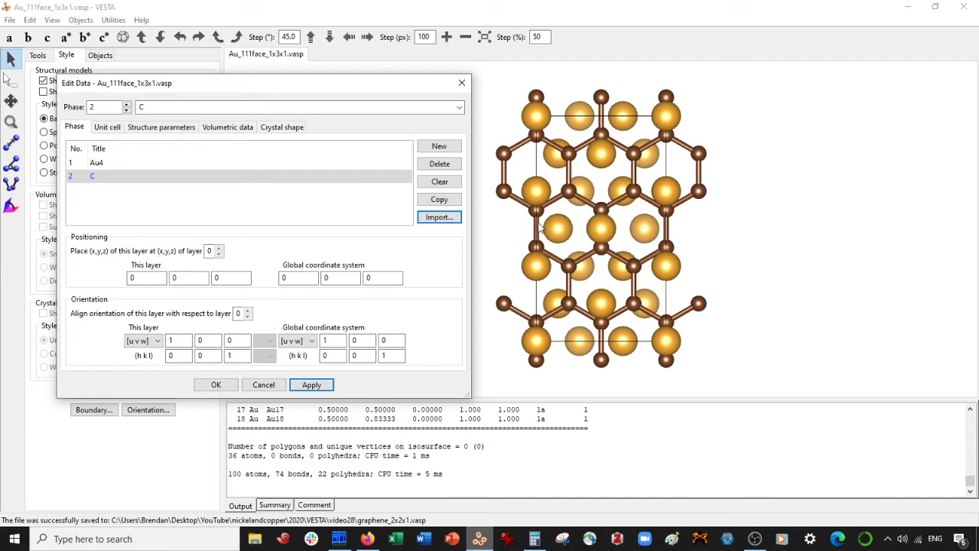
Step: Viewing along a, set the graphene phase's global z to 9.4 and restore ball-and-stick style
click(10, 39)
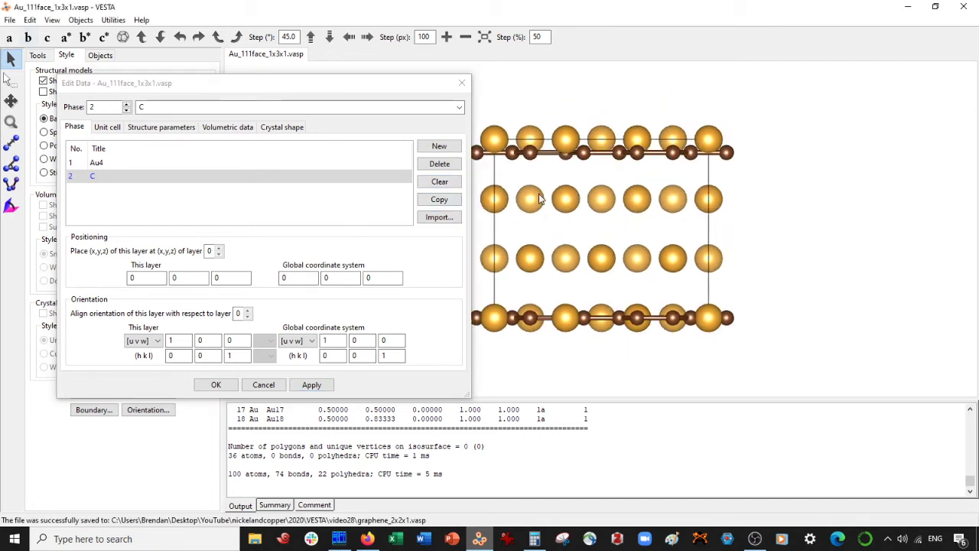
double_click(370, 277)
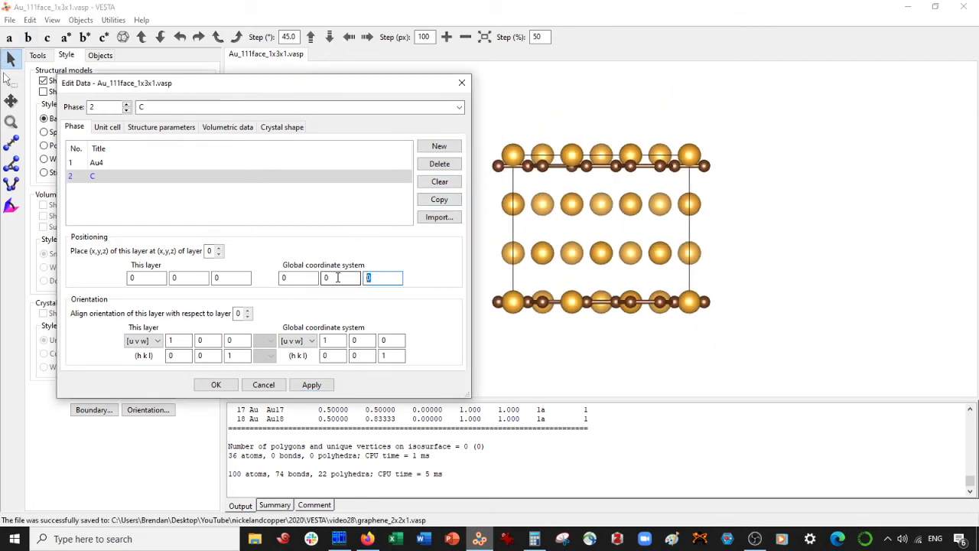
click(311, 385)
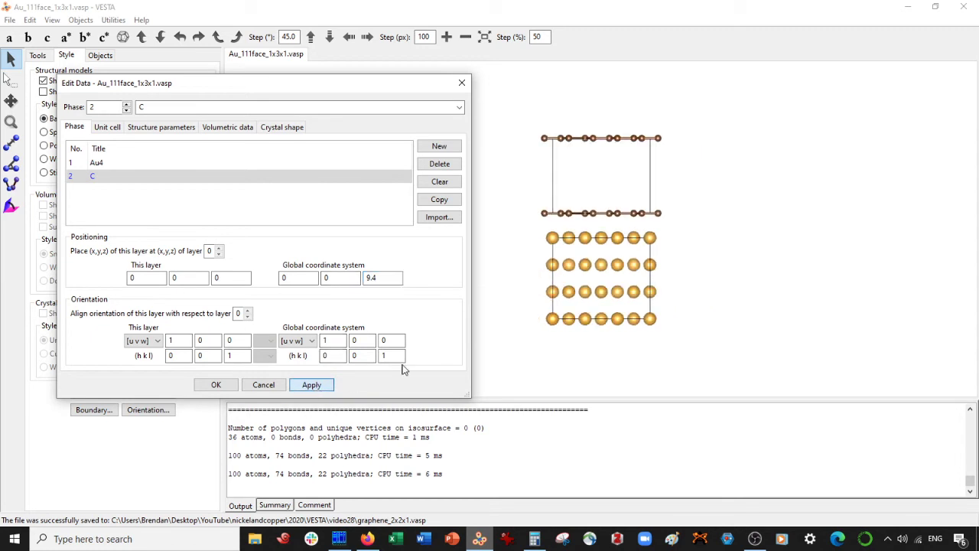
click(43, 135)
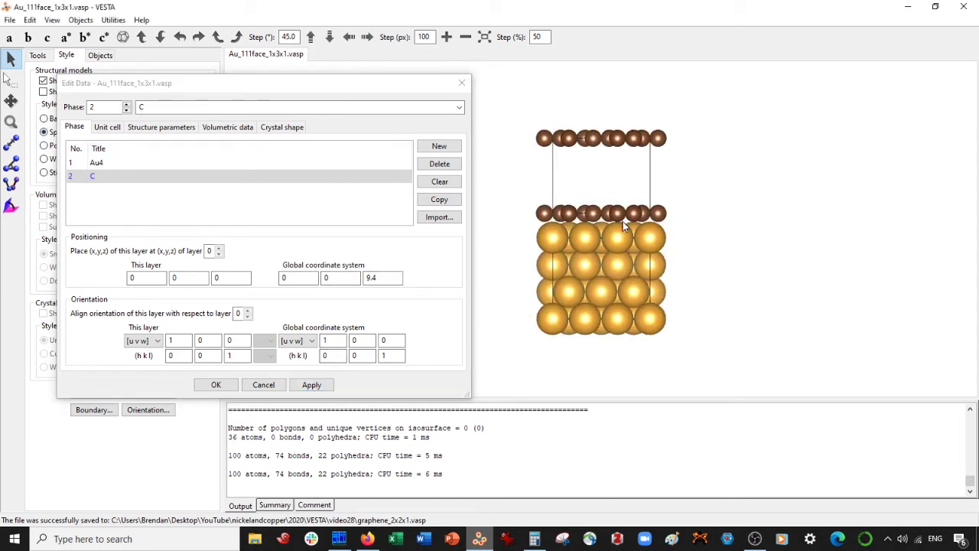
click(43, 118)
click(217, 388)
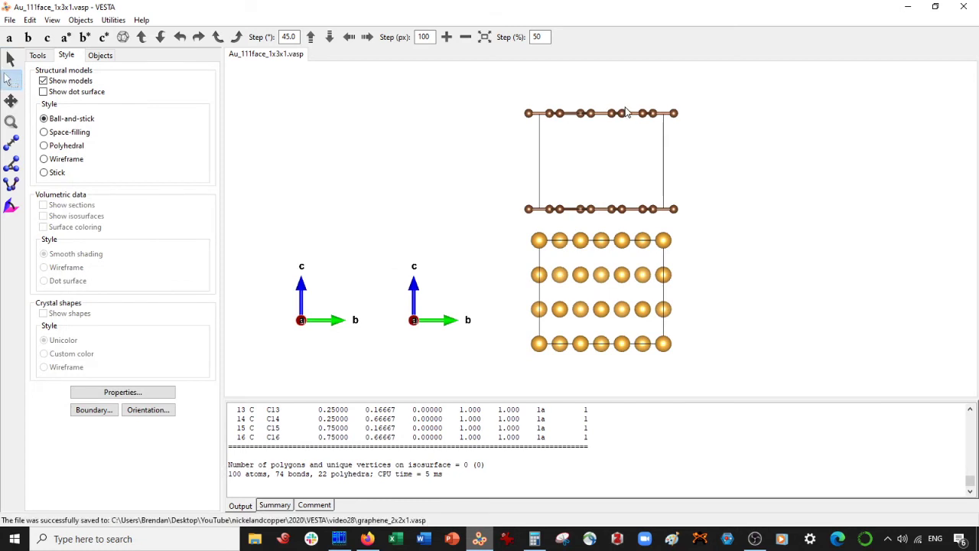
Step: Delete the duplicate top graphene layer and remove the C–C bond entry for phase C
drag(458, 94, 706, 140)
key(Delete)
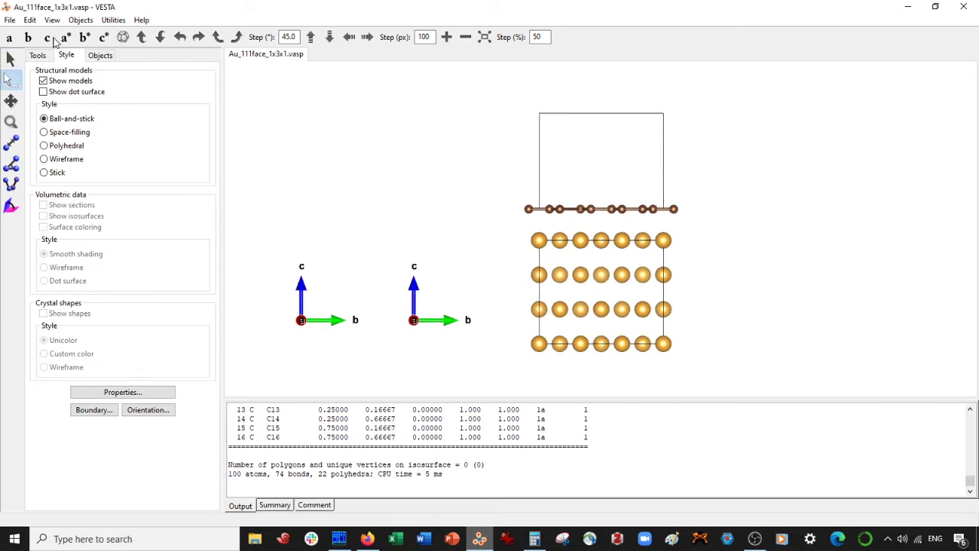
click(30, 20)
click(46, 77)
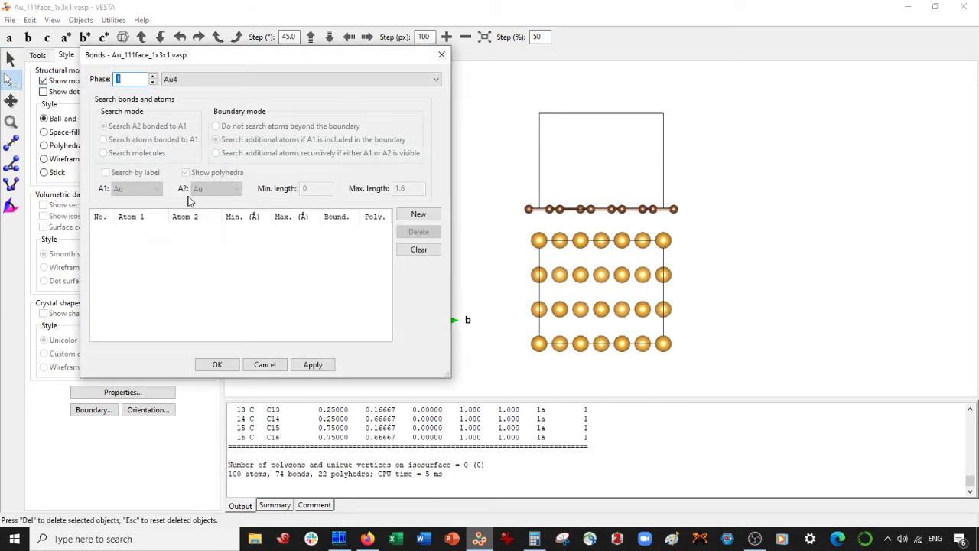
click(201, 79)
click(205, 98)
click(213, 237)
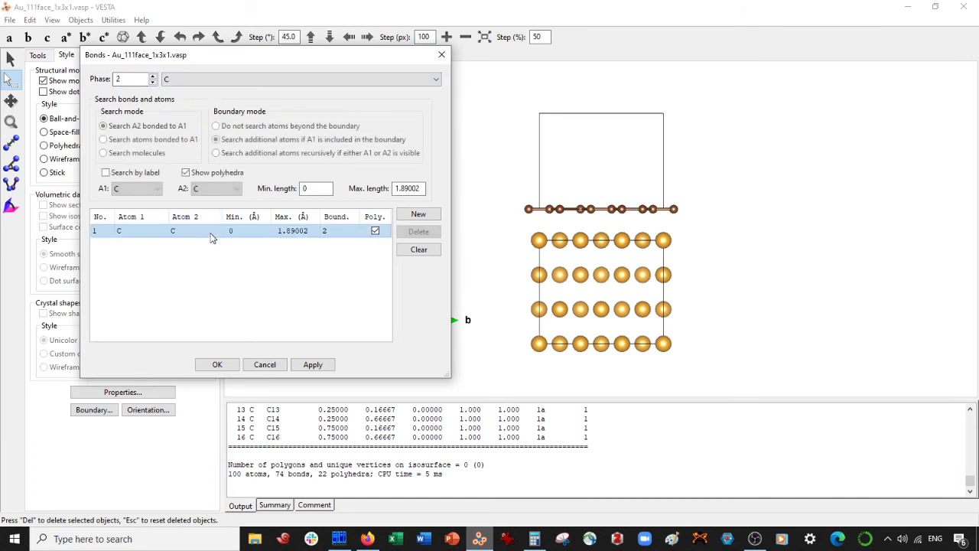
click(419, 250)
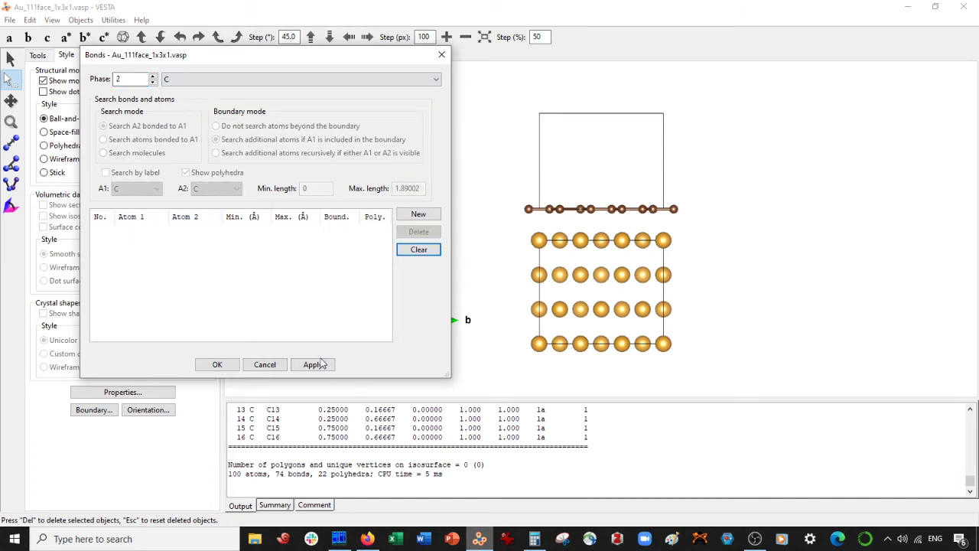
click(315, 364)
click(217, 364)
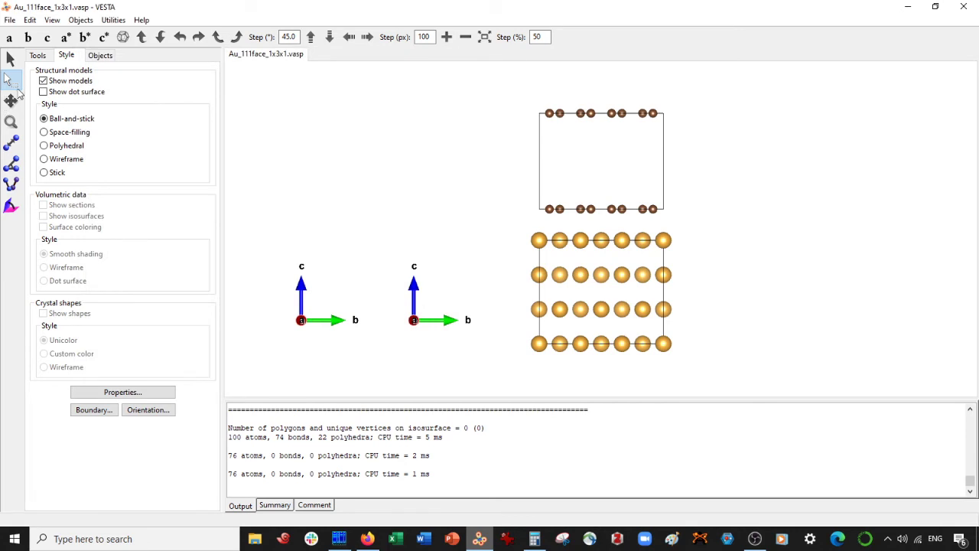
Step: Delete the top row of carbon atoms and the lower three gold rows
click(11, 80)
drag(489, 87, 689, 144)
key(Delete)
drag(490, 261, 690, 367)
key(Delete)
Step: Viewing along c, delete the top gold row and right column of boundary atoms
click(47, 37)
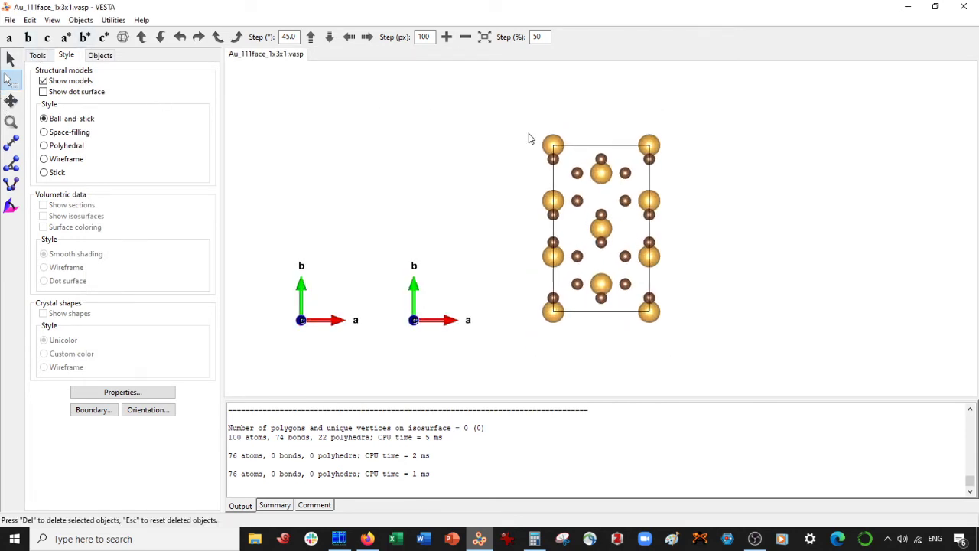
scroll(535, 138, up, 1)
drag(489, 106, 717, 141)
shift+drag(651, 149, 674, 344)
key(Delete)
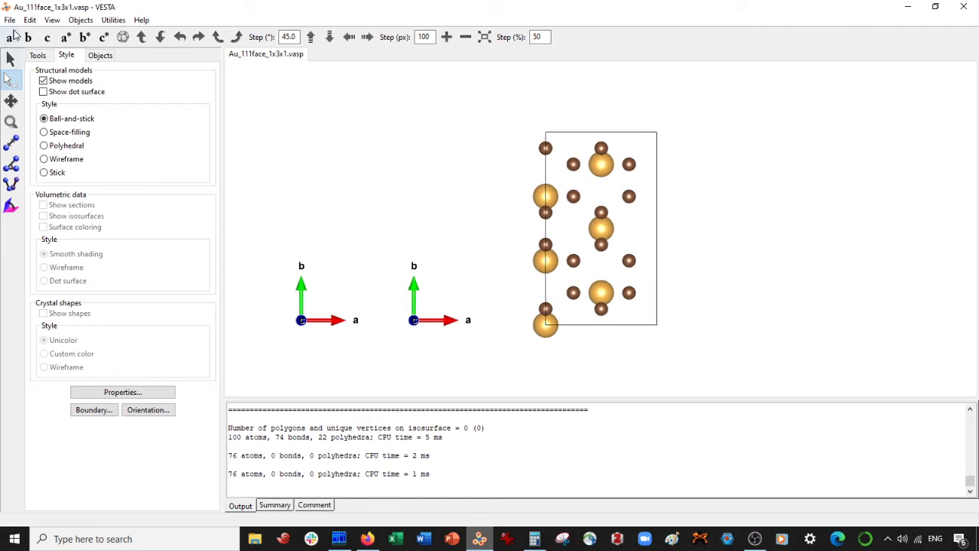
click(10, 20)
Step: Export the structure in XYZ format as hetero.xyz, including hidden atoms
click(61, 124)
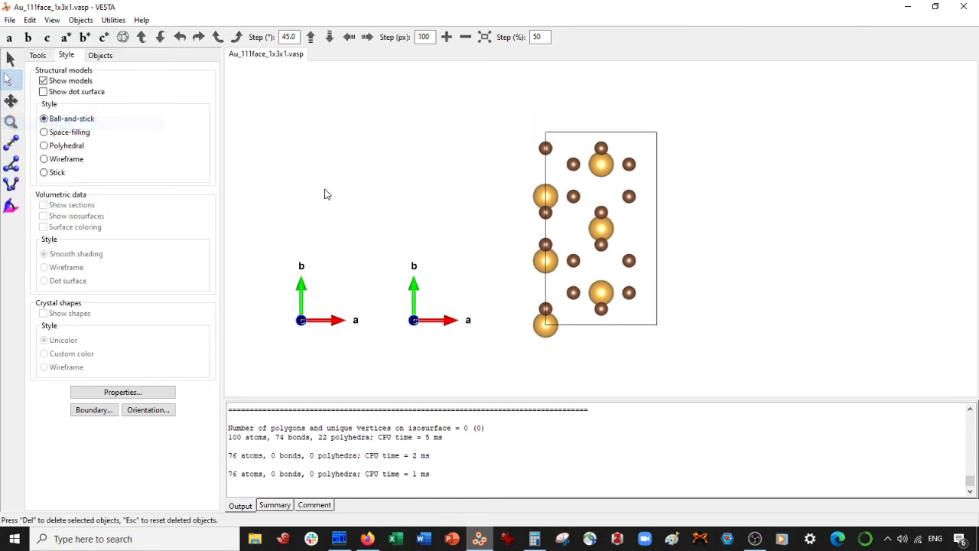
click(153, 247)
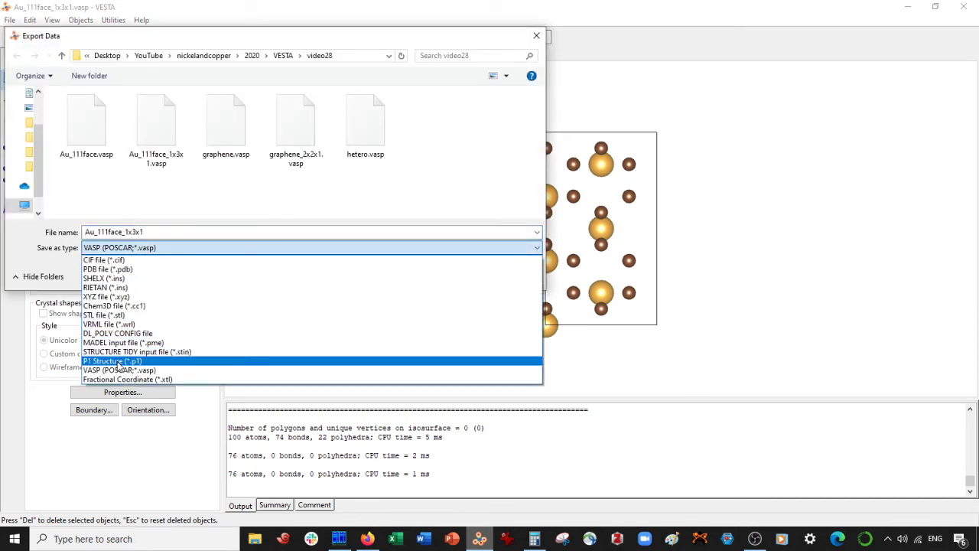
click(106, 296)
double_click(115, 232)
text(h)
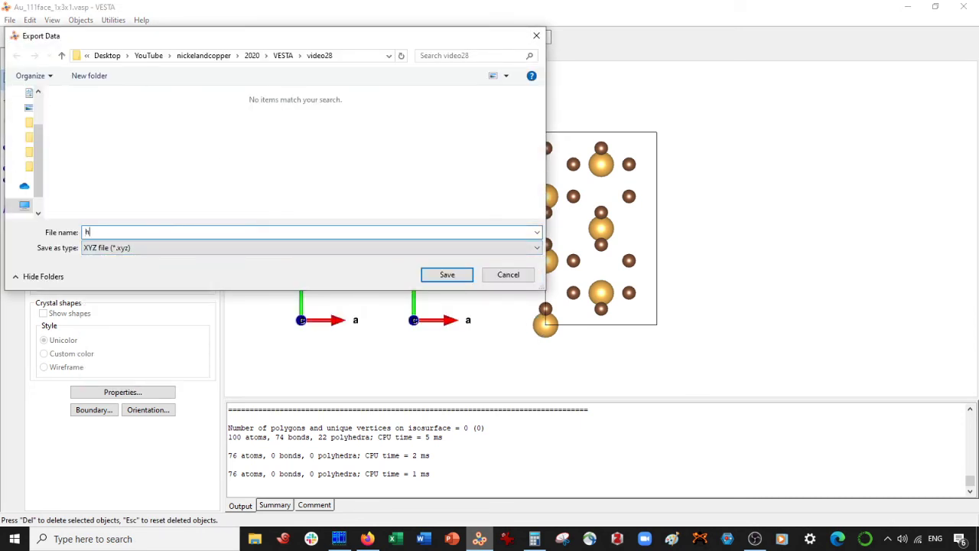
text(etero)
click(227, 175)
click(446, 273)
click(541, 281)
key(alt+Tab)
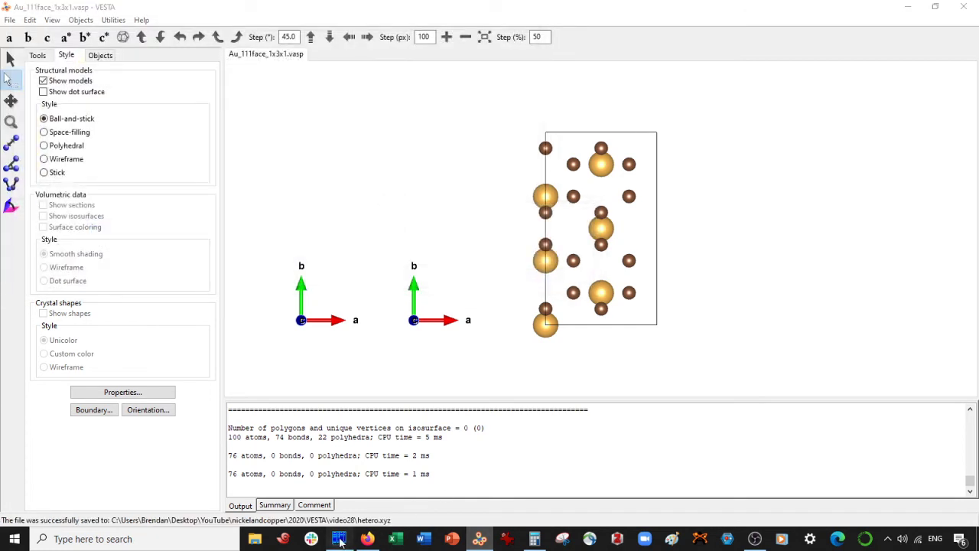
Step: Copy all Au and C coordinate lines from hetero.xyz
click(573, 152)
key(F4)
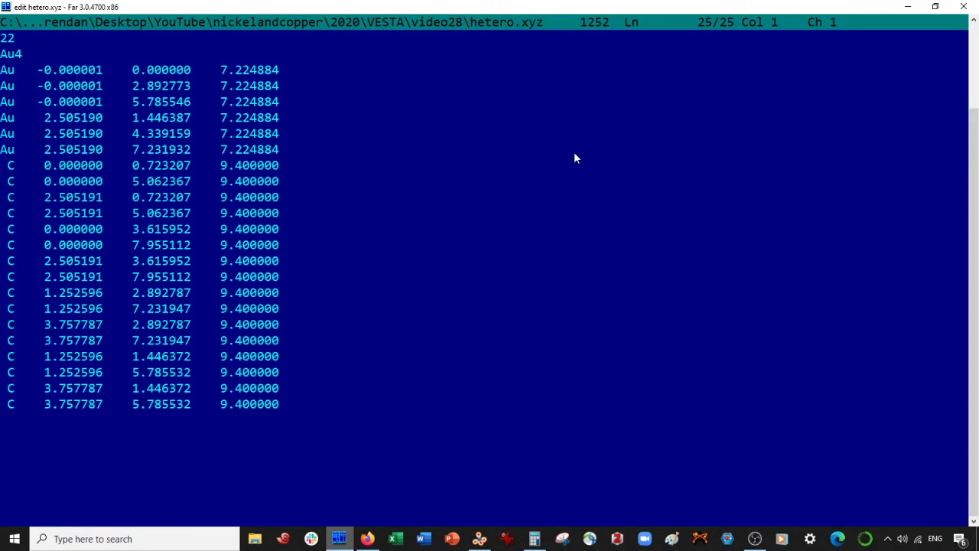
key(Up)
key(Up)
key(Up)
key(Up)
key(Up)
key(Up)
key(Up)
key(Up)
key(Up)
key(Up)
key(Up)
key(Up)
key(Up)
key(Up)
key(Up)
key(Up)
key(Up)
key(Up)
key(Up)
key(Up)
key(Up)
key(Up)
key(Up)
key(ctrl+shift+End)
key(ctrl+c)
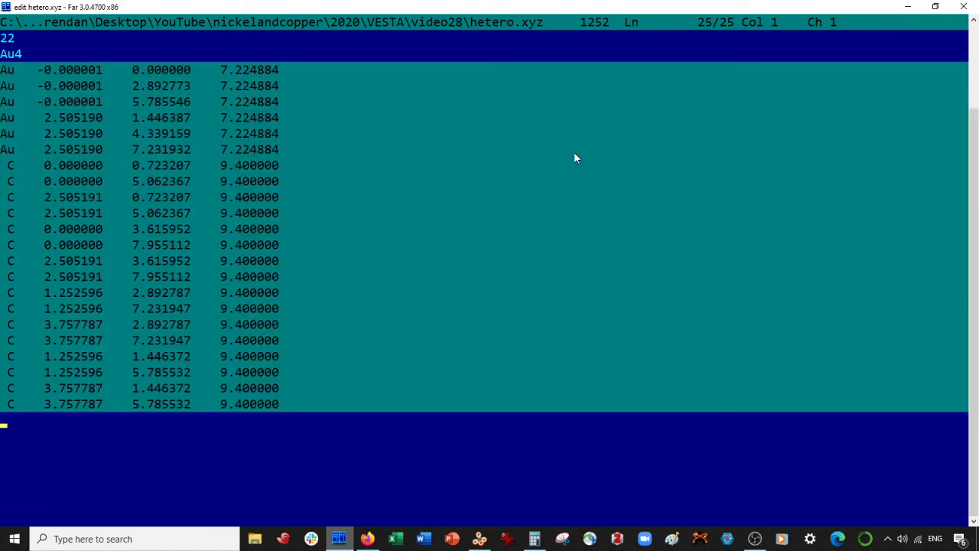
key(Escape)
key(Up)
Step: Paste the coordinates over hetero.vasp's old coordinate block and delete the element label column
key(F4)
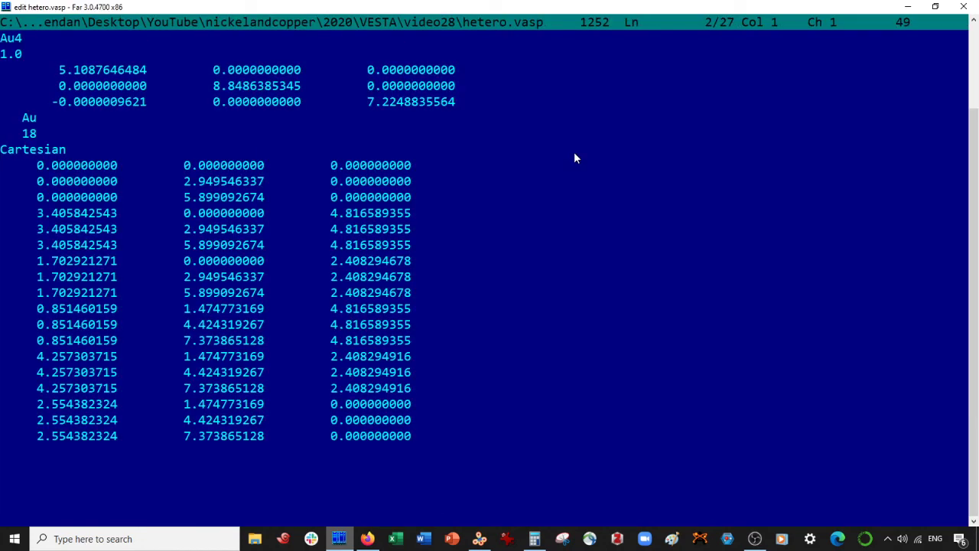
key(Down)
key(Down)
key(Down)
key(Down)
key(Down)
key(Down)
key(Down)
key(Down)
key(ctrl+shift+End)
key(ctrl+v)
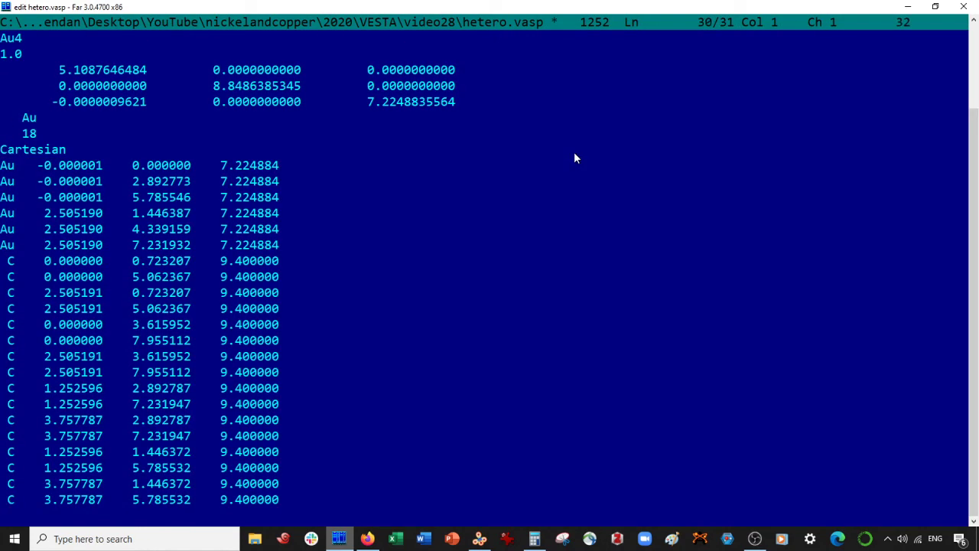
key(Up)
key(Up)
key(Up)
key(Up)
key(Up)
key(Up)
key(Up)
key(Up)
key(Up)
key(alt+shift+Right)
key(alt+shift+Right)
key(alt+shift+Page_Down)
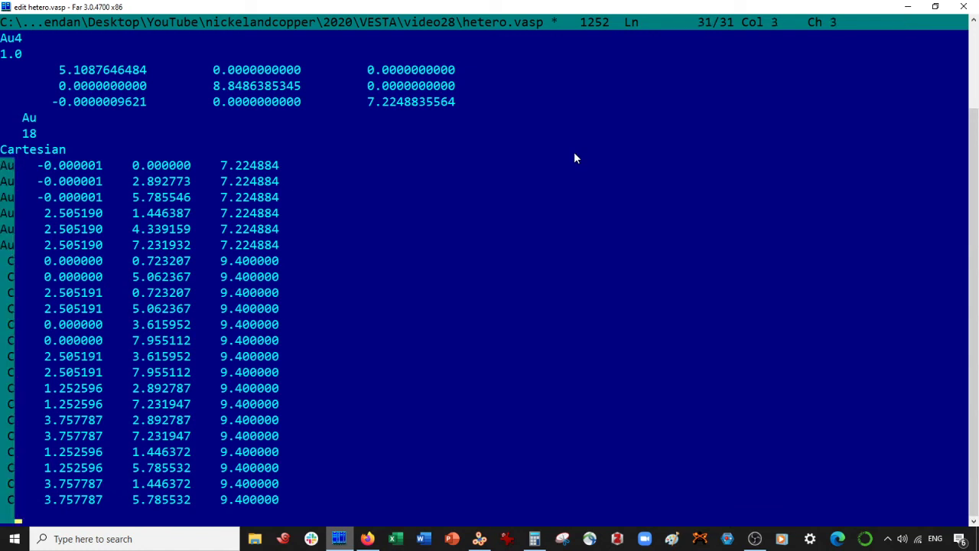
key(Delete)
Step: Change hetero.vasp's title line from Au4 to hetero
click(2, 40)
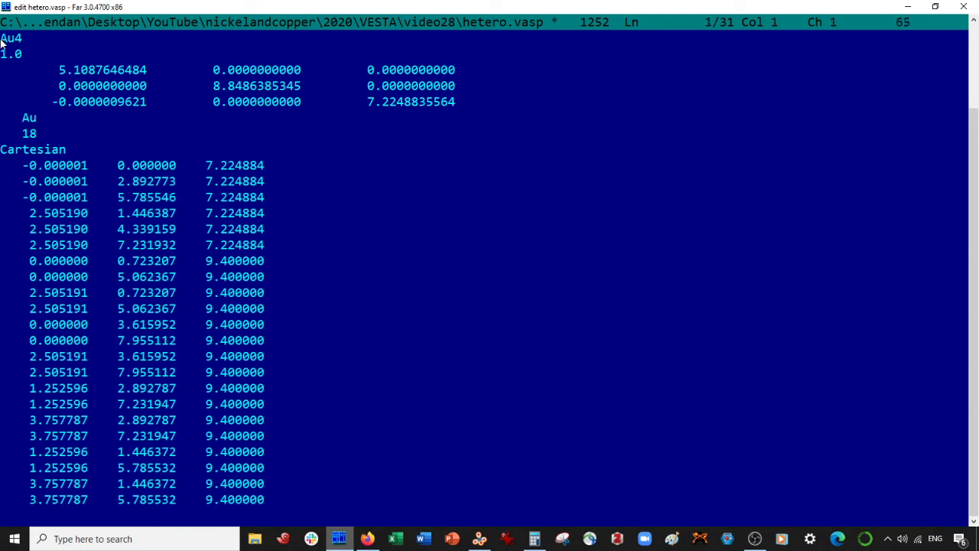
key(shift+End)
key(Delete)
text(hetero)
Step: Copy the three lattice-vector lines from graphene_2x2x1.vasp
key(shift+F10)
key(Up)
key(Up)
key(Up)
key(F4)
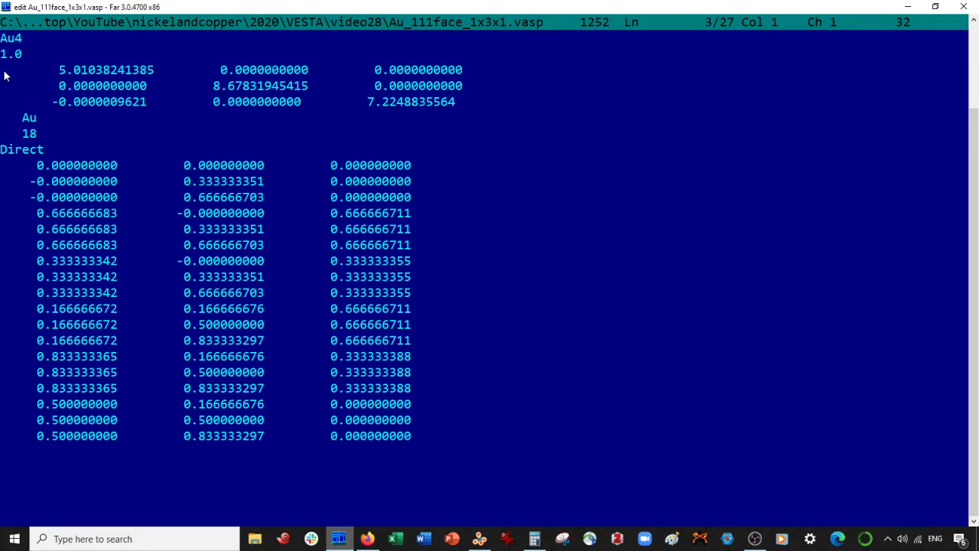
key(shift+Down)
key(shift+Down)
key(shift+Down)
key(F10)
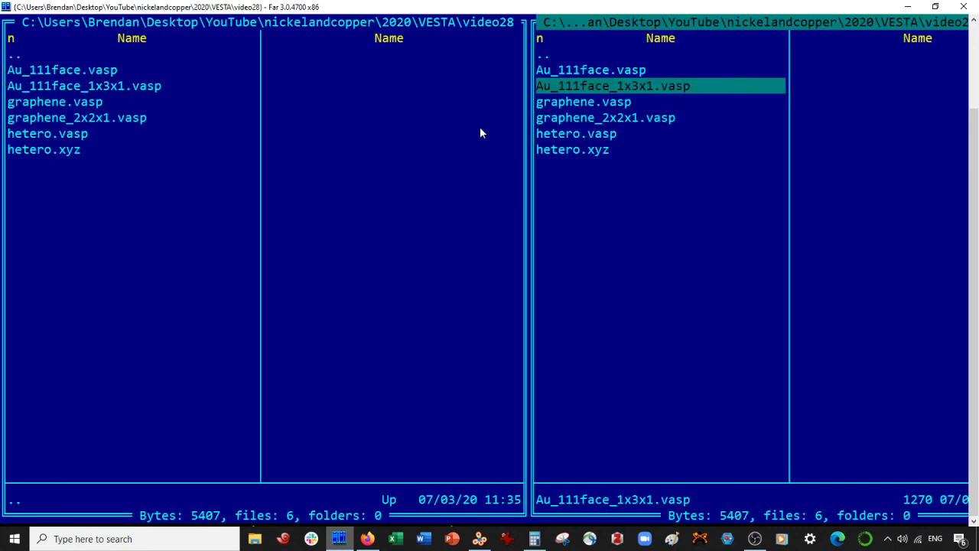
click(578, 122)
key(F4)
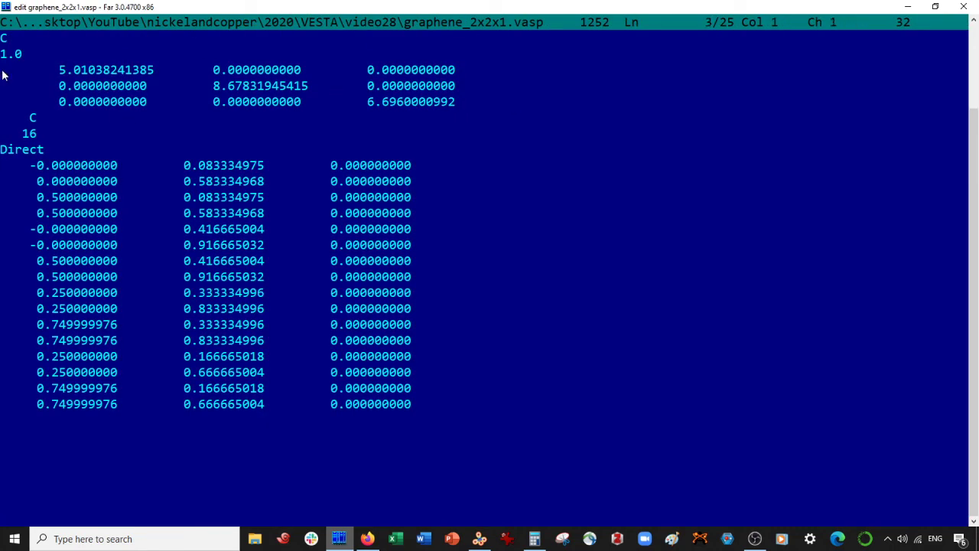
key(shift+Down)
key(shift+Down)
key(shift+Down)
key(ctrl+c)
key(F10)
Step: Paste the lattice vectors into Au_111face_1x3x1.vasp and set the c length to 20.0
key(Up)
key(Up)
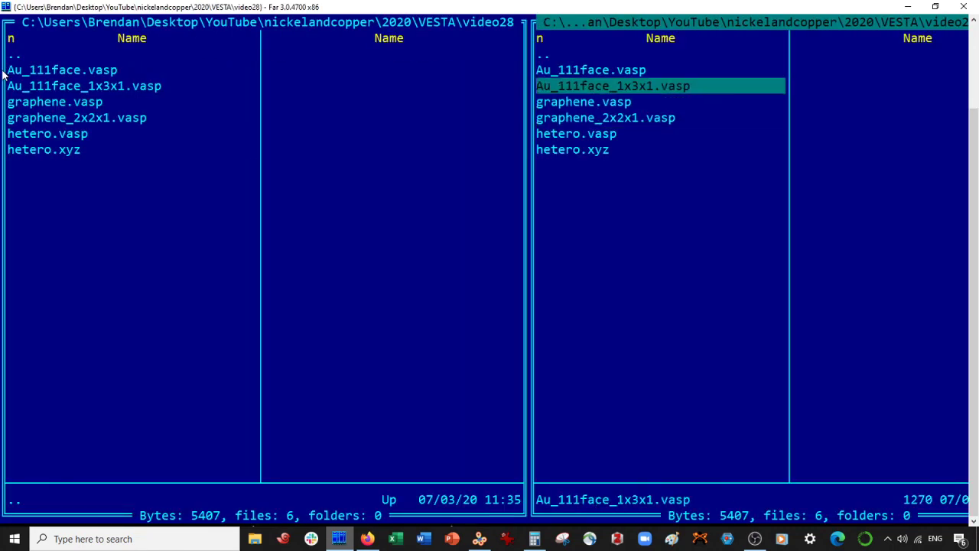
key(F4)
key(Up)
key(shift+Down)
key(shift+Down)
key(shift+Down)
key(ctrl+v)
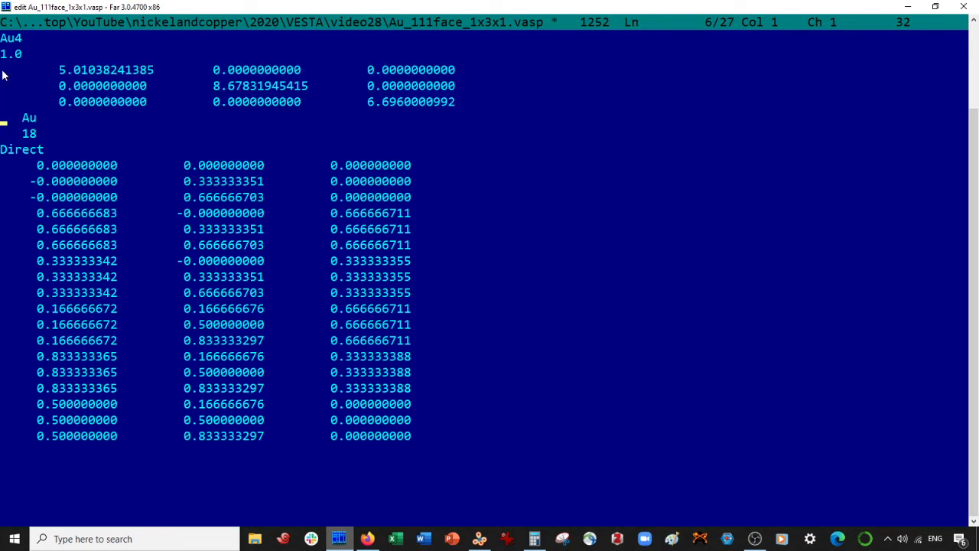
click(364, 104)
key(Delete)
key(Delete)
key(Delete)
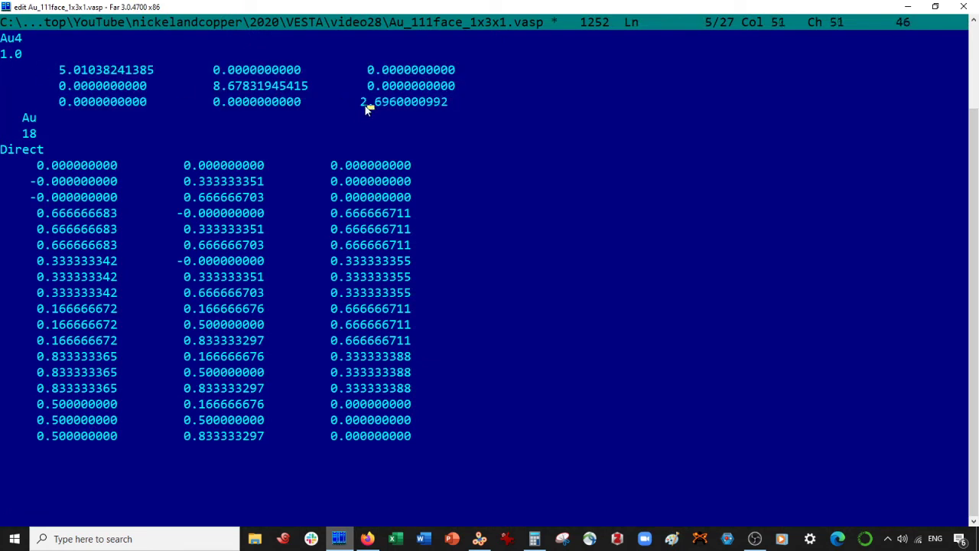
text(2)
key(Delete)
key(Delete)
key(Delete)
key(Delete)
key(Delete)
key(Delete)
key(Delete)
key(Delete)
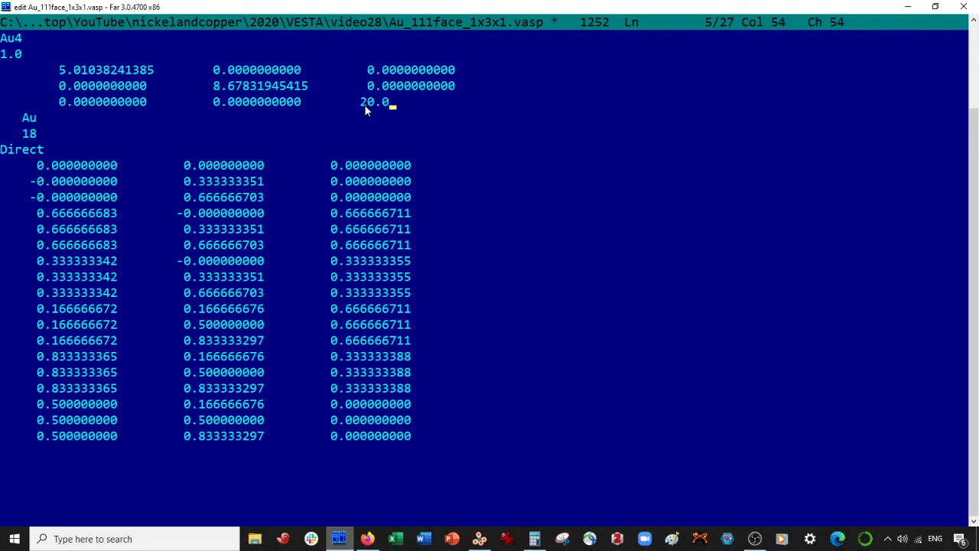
Step: Set the atom count line to 6 and 18, then save the gold file
click(27, 137)
key(Delete)
key(Delete)
text(6)
key(Up)
key(Right)
key(Right)
key(Left)
key(Down)
text(18)
key(F2)
key(Escape)
Step: Copy the Au and C coordinate lines from hetero.xyz
click(590, 150)
key(F4)
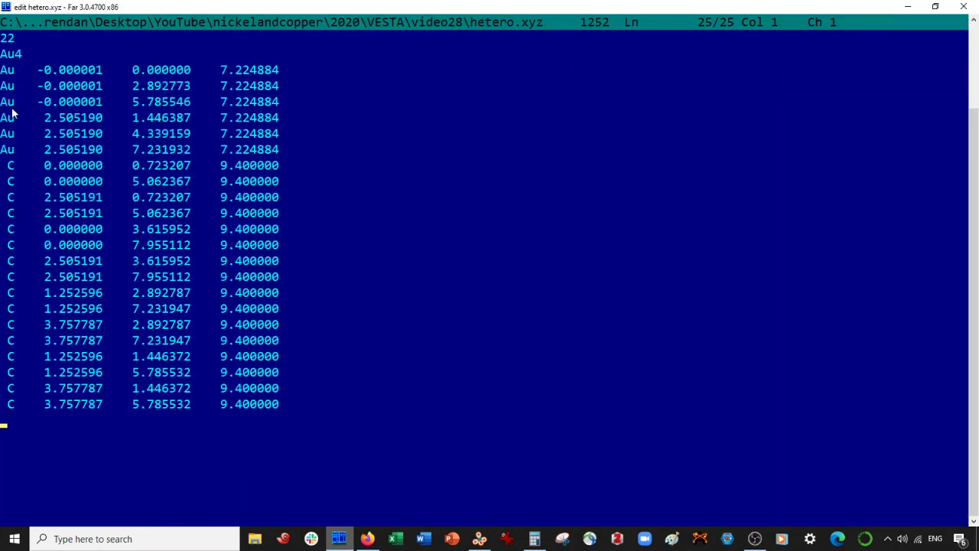
click(4, 73)
key(shift+Down)
key(shift+Down)
key(shift+Down)
key(shift+Down)
key(shift+Down)
key(shift+Down)
key(shift+Down)
key(shift+Down)
key(shift+Down)
key(shift+Down)
key(shift+Down)
key(shift+Down)
key(shift+Down)
key(shift+Down)
key(shift+Down)
key(shift+Down)
key(shift+Down)
key(shift+Down)
key(shift+Down)
key(shift+Down)
key(ctrl+c)
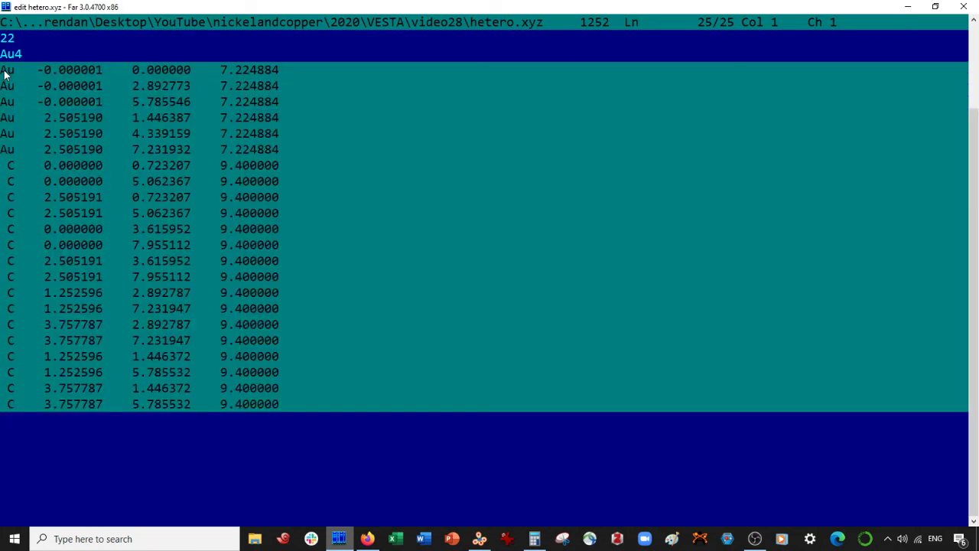
key(Escape)
Step: Replace hetero.vasp's coordinates through the file end with the copied Au/C lines
key(Up)
key(Up)
key(Up)
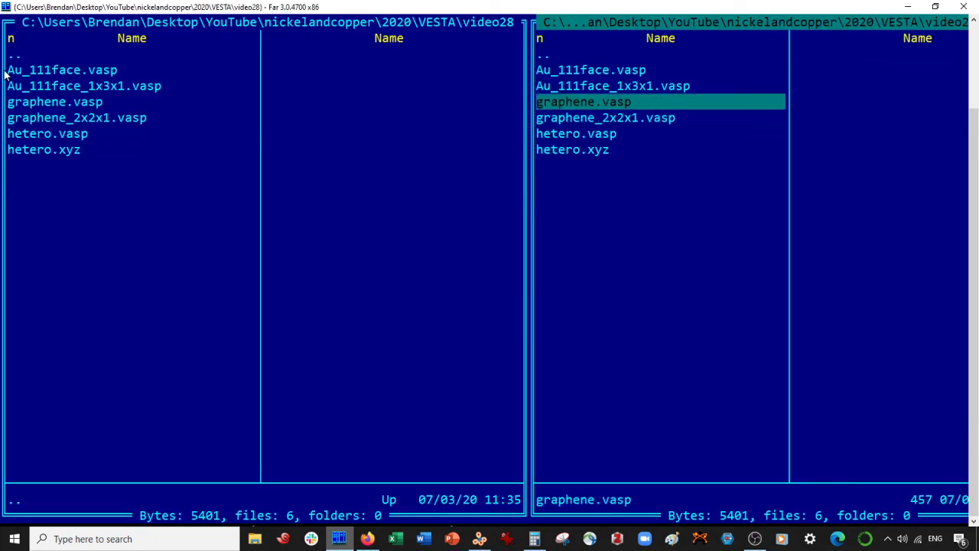
key(Down)
key(Down)
key(F4)
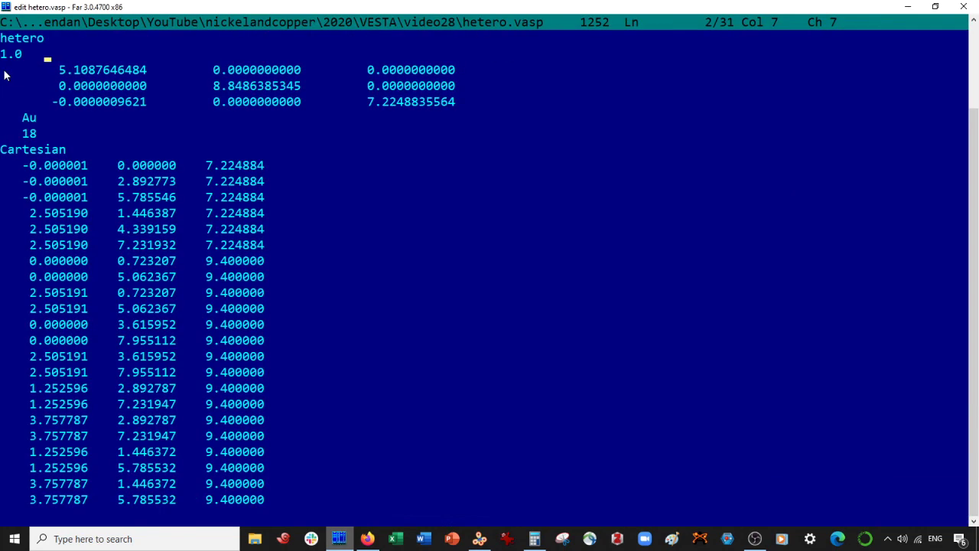
click(4, 170)
key(ctrl+shift+End)
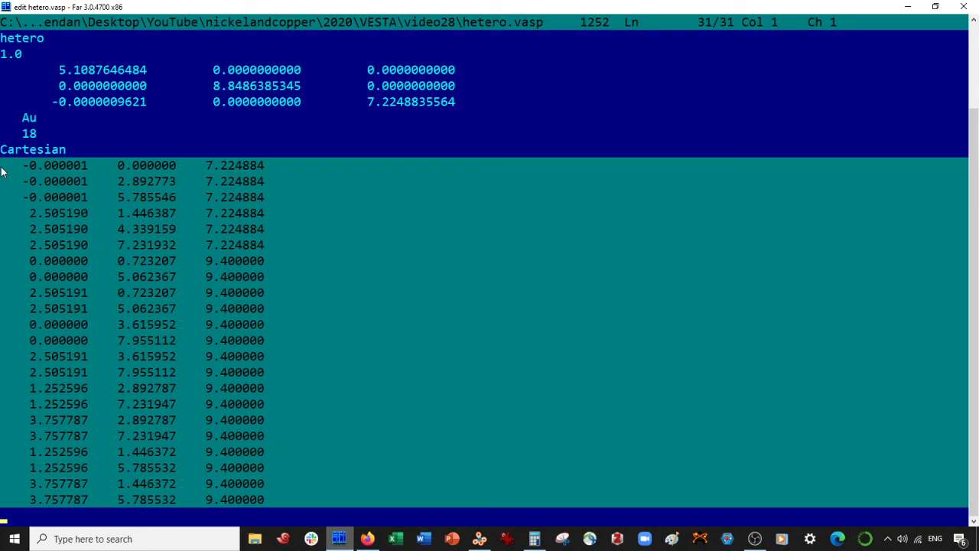
key(ctrl+v)
Step: Delete the element label column from the pasted coordinate lines with a vertical block
key(alt+shift+Right)
key(alt+shift+Right)
key(alt+shift+Right)
key(alt+shift+Up)
key(alt+shift+Up)
key(alt+shift+Up)
key(alt+shift+Up)
key(alt+shift+Up)
key(alt+shift+Up)
key(alt+shift+Up)
key(alt+shift+Up)
key(alt+shift+Up)
key(alt+shift+Up)
key(alt+shift+Up)
key(alt+shift+Up)
key(alt+shift+Up)
key(alt+shift+Up)
key(alt+shift+Up)
key(alt+shift+Up)
key(alt+shift+Up)
key(alt+shift+Up)
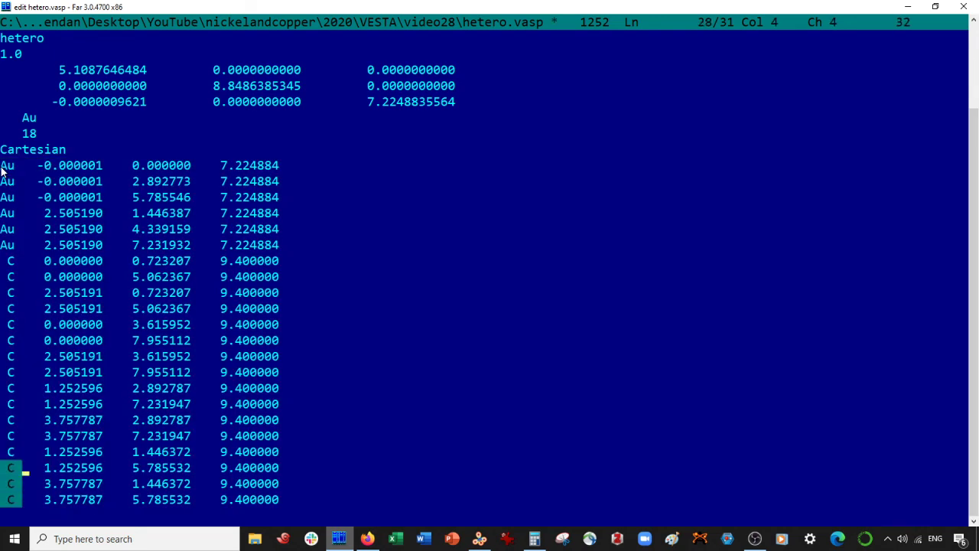
key(alt+shift+Up)
key(alt+shift+Up)
key(alt+shift+Up)
key(alt+shift+Up)
key(alt+shift+Up)
key(Delete)
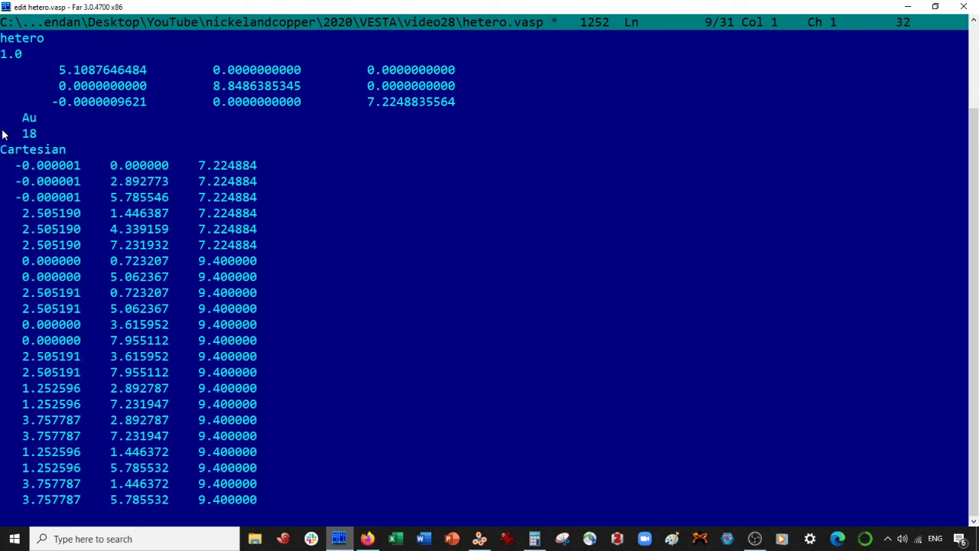
Step: Change the gold atom count from 18 to 6 and close hetero.vasp
click(27, 121)
key(Down)
key(Right)
key(BackSpace)
key(Delete)
text(6)
key(Up)
key(Right)
key(Right)
key(Escape)
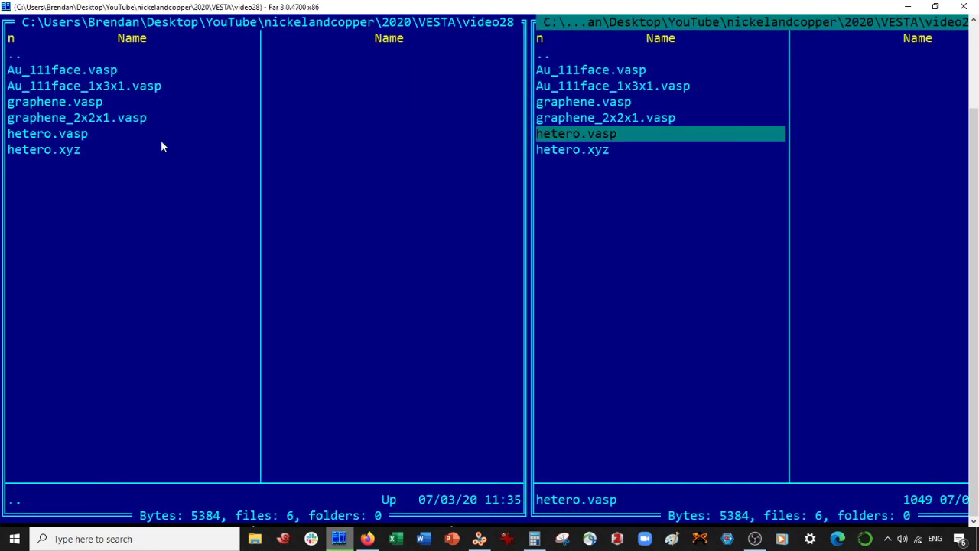
Step: Copy the three lattice-vector lines from graphene_2x2x1.vasp
click(579, 153)
key(Up)
key(Up)
key(F4)
key(Up)
key(Up)
key(Up)
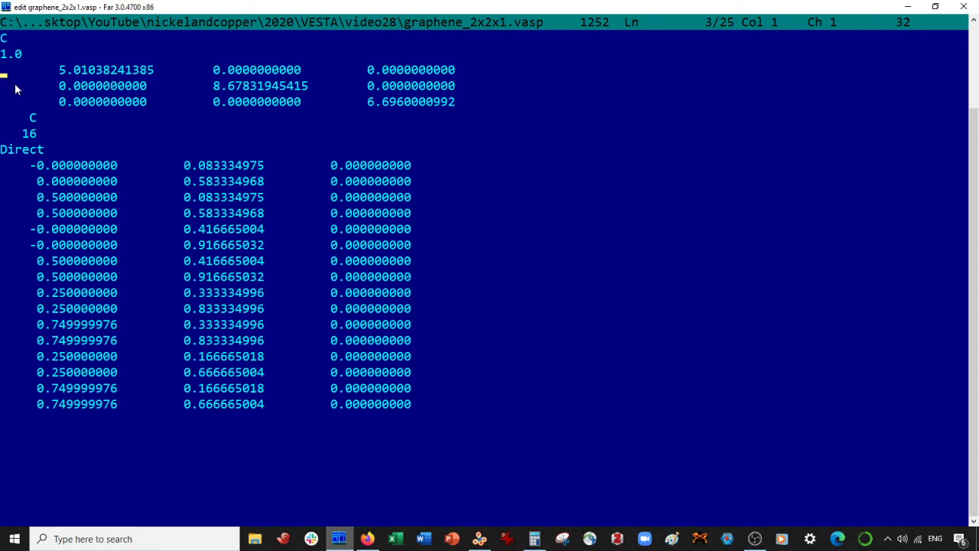
key(shift+Down)
key(shift+Down)
key(shift+Down)
key(ctrl+c)
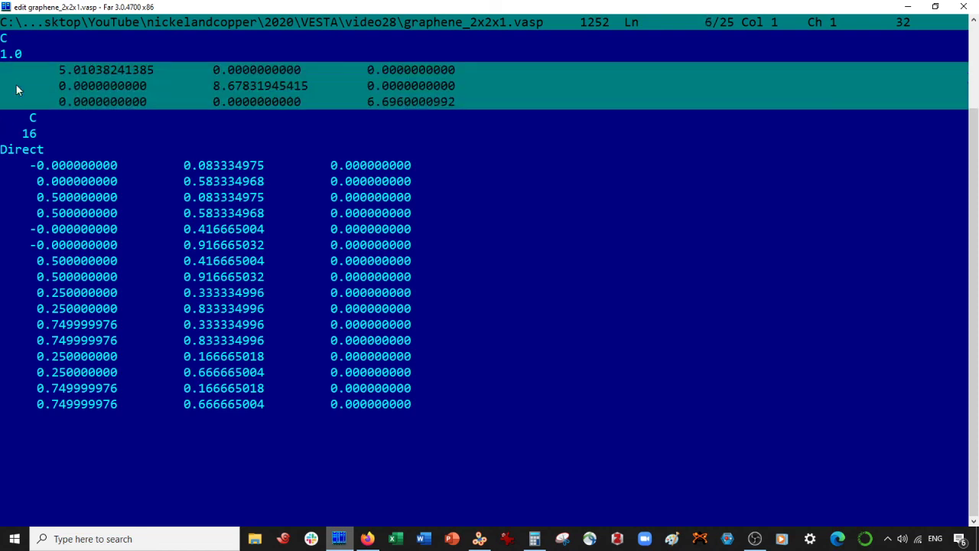
key(Escape)
Step: Paste them over hetero.vasp's lattice lines, set c length 6.6960000992 to 20.0, and save
click(543, 135)
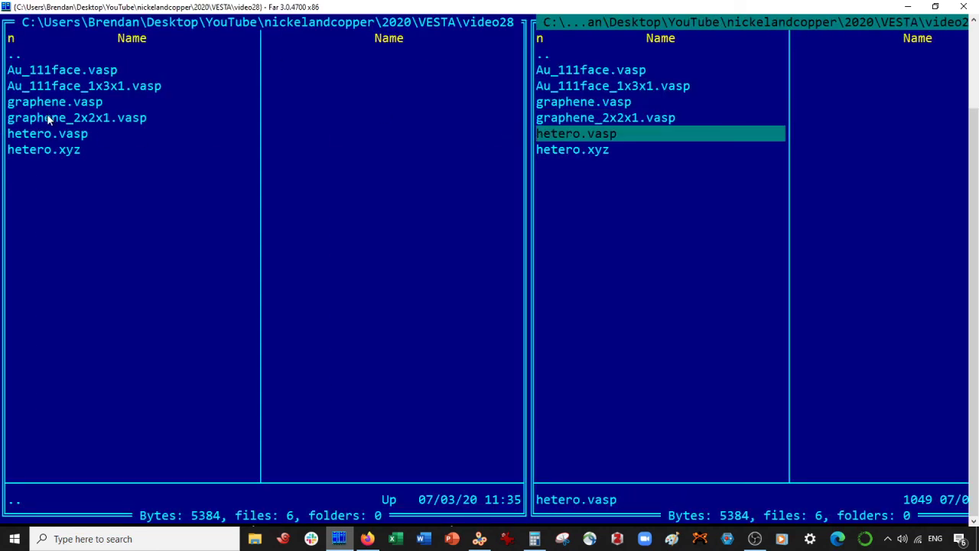
key(F4)
key(Up)
key(Up)
key(Up)
key(Up)
key(shift+Down)
key(shift+Down)
key(shift+Down)
key(ctrl+v)
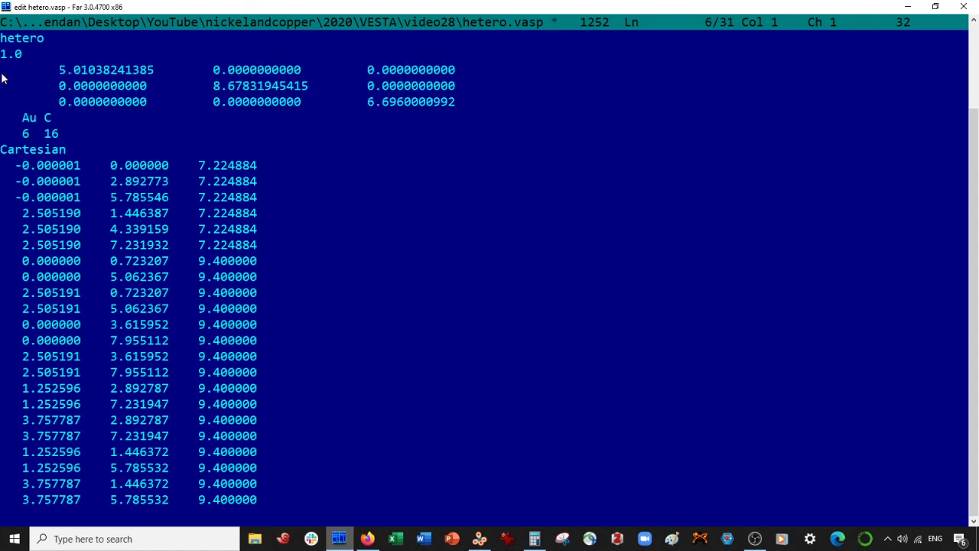
click(370, 103)
key(Delete)
key(Delete)
key(Delete)
key(Delete)
key(Delete)
key(Delete)
key(Delete)
key(Delete)
key(Delete)
key(Delete)
key(Delete)
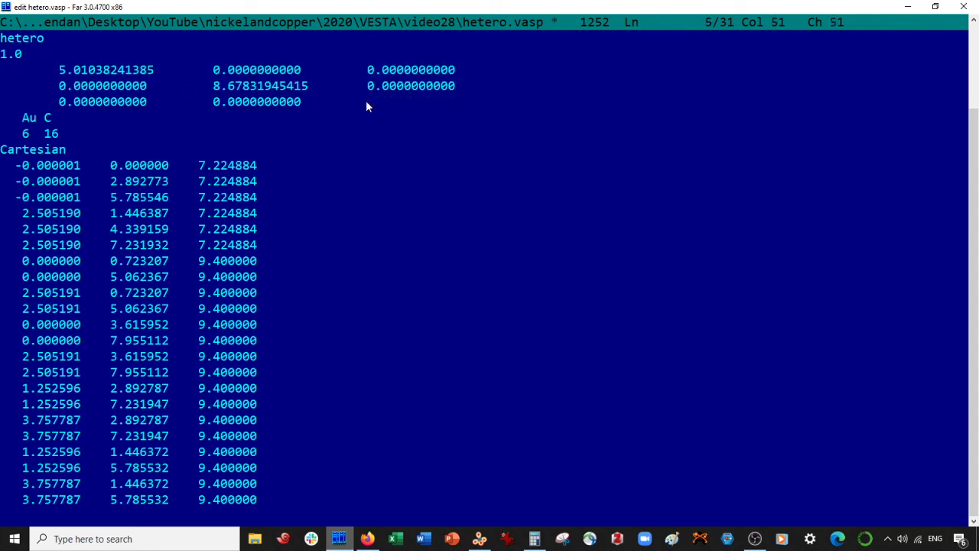
text(0.0)
key(Escape)
Step: Open hetero.vasp in VESTA
click(479, 539)
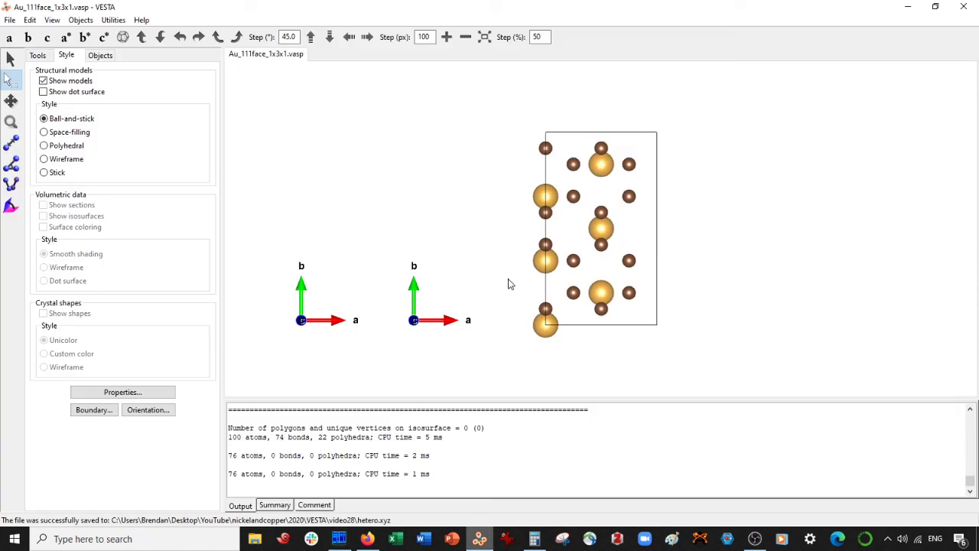
key(ctrl+o)
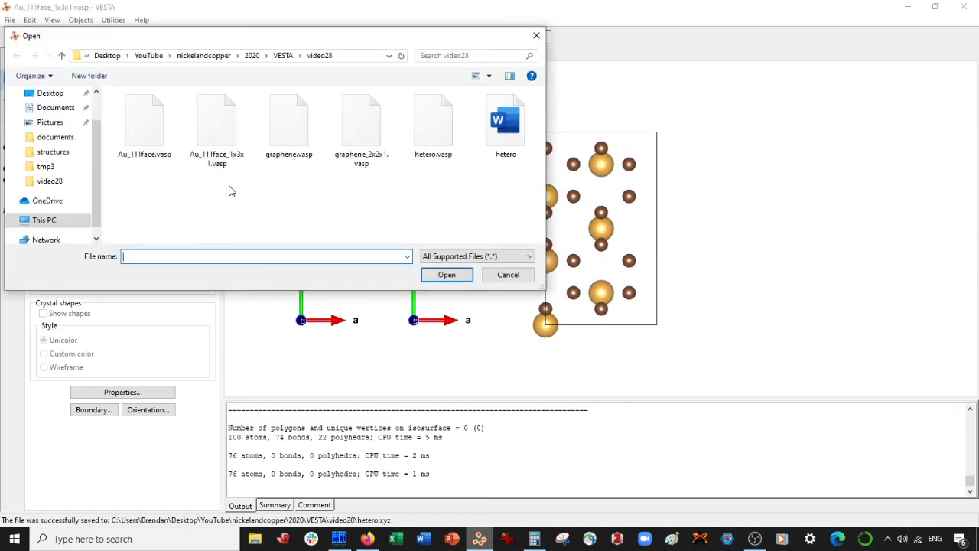
double_click(424, 157)
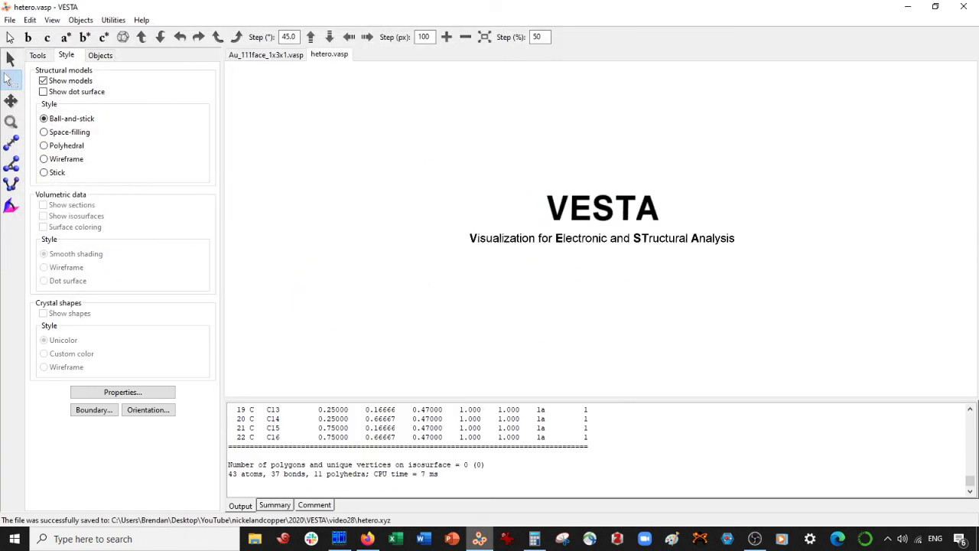
Step: Draw the gold/graphene slab as space-filling spheres, tilted from the a-axis view
click(10, 37)
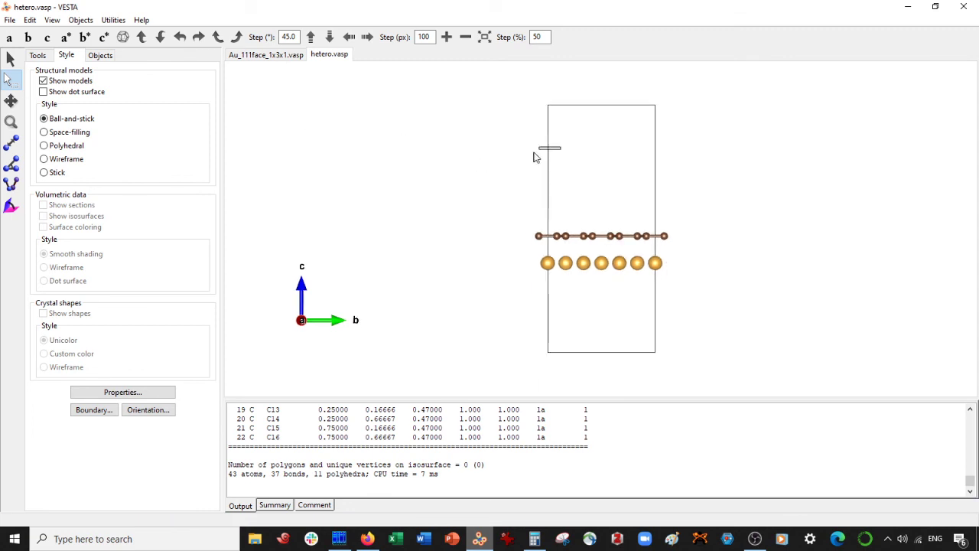
click(10, 58)
drag(536, 180, 581, 157)
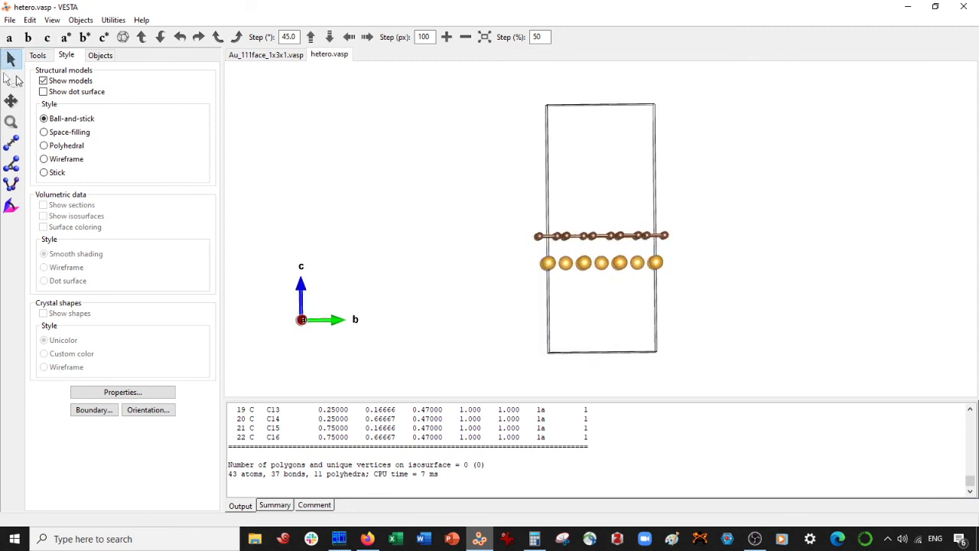
click(8, 37)
click(68, 132)
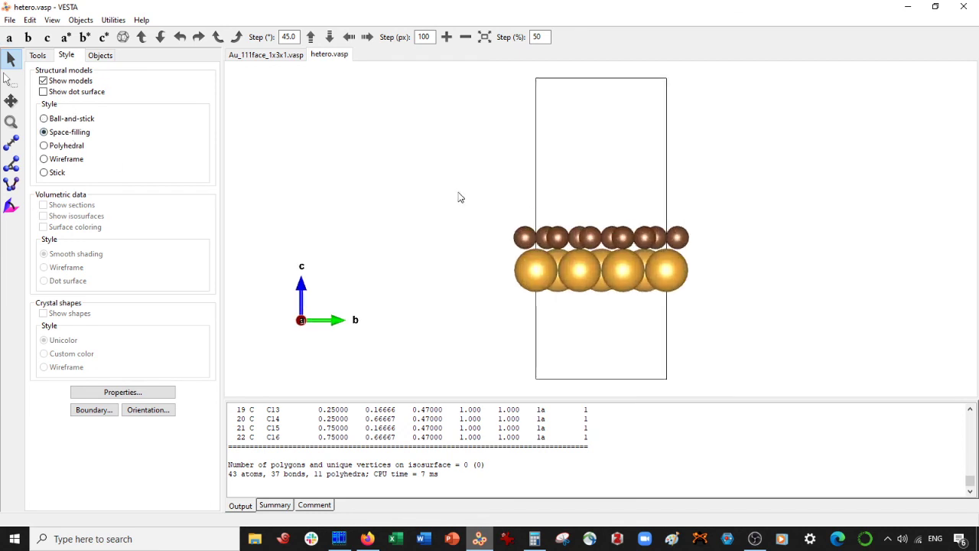
drag(558, 298, 583, 276)
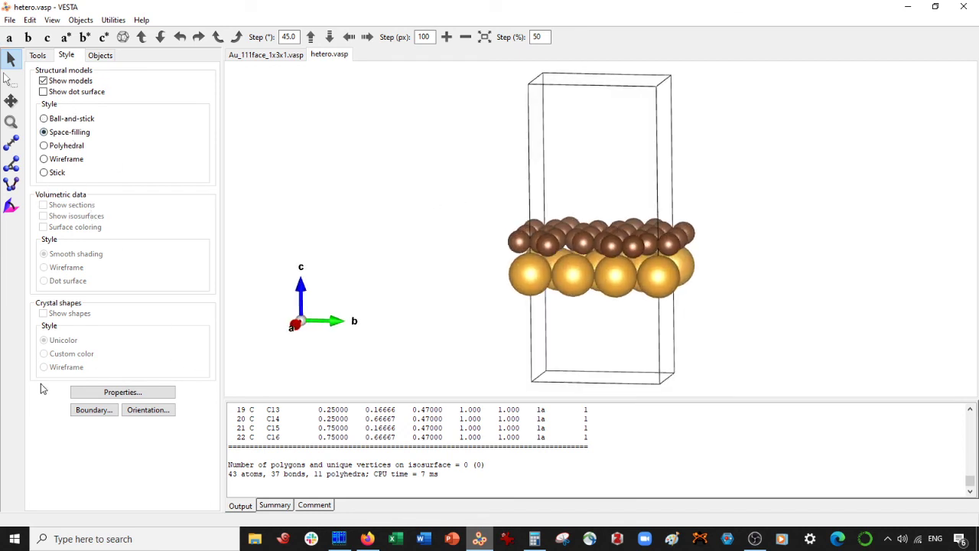
click(94, 410)
Step: Set the boundary x and y ranges to -1 through 2 and apply
double_click(176, 82)
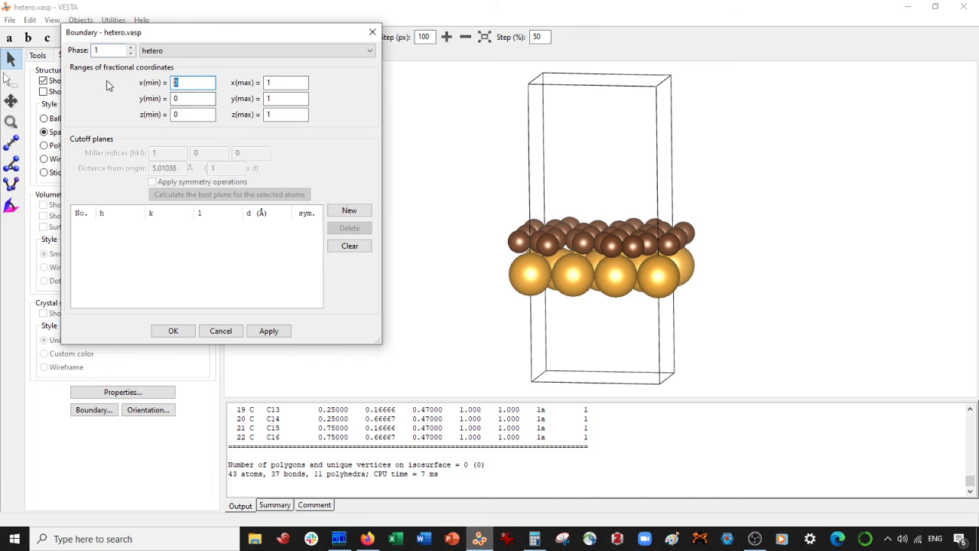
text(-1)
double_click(199, 98)
text(-1)
double_click(283, 98)
text(2)
double_click(283, 83)
text(2)
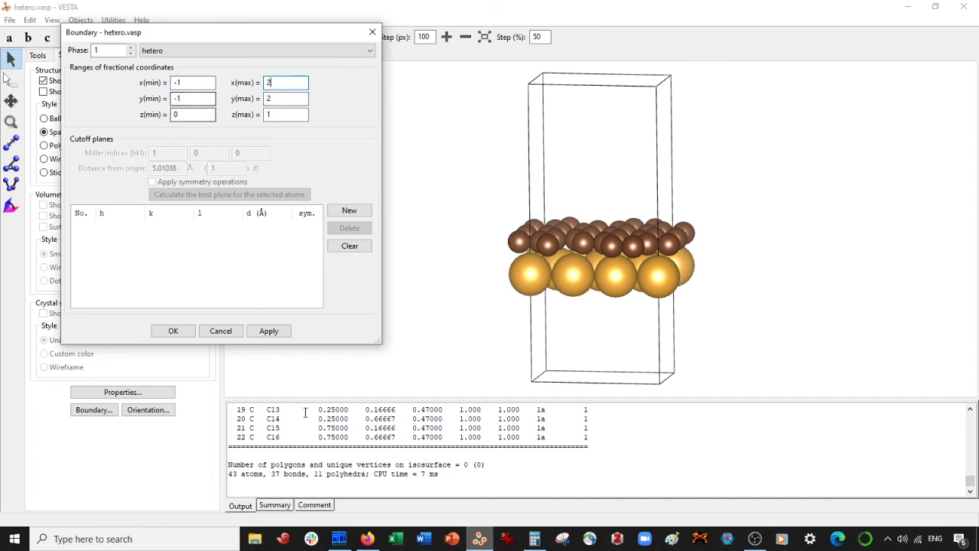
click(268, 331)
click(168, 335)
Step: View the expanded slab along a and draw it in ball-and-stick style
click(9, 37)
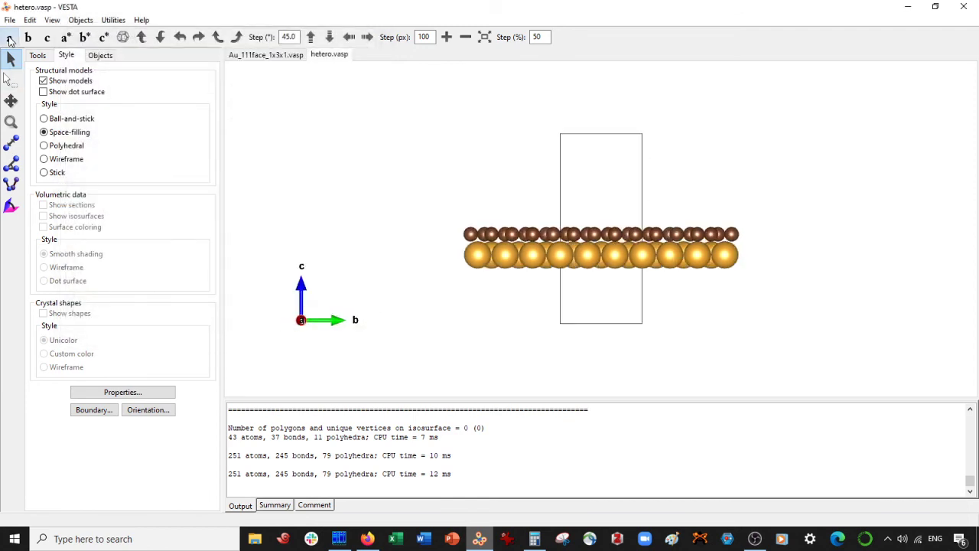
scroll(621, 238, up, 2)
scroll(621, 237, down, 1)
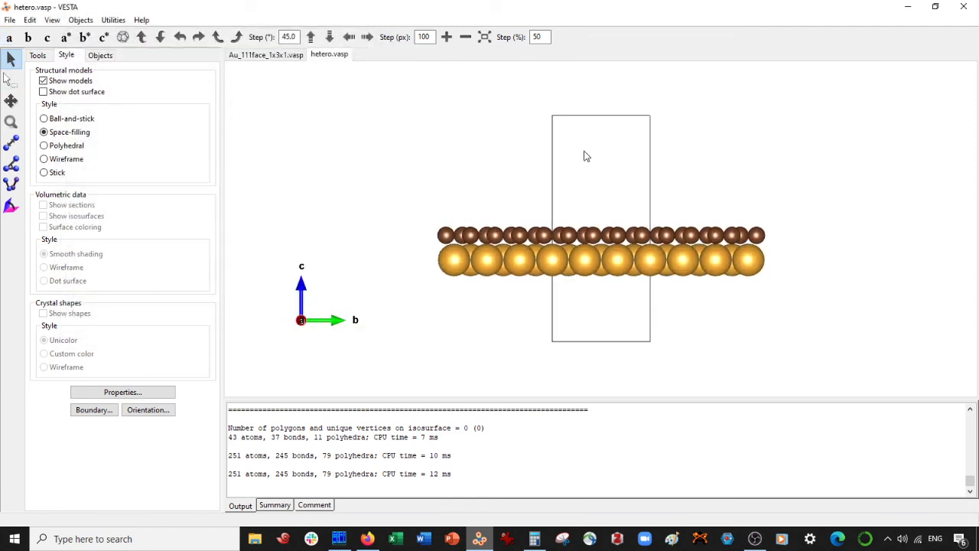
mouse_move(584, 155)
mouse_down()
mouse_move(524, 217)
mouse_move(566, 354)
mouse_move(595, 184)
mouse_move(601, 336)
mouse_move(613, 158)
mouse_move(599, 129)
mouse_move(581, 153)
mouse_up()
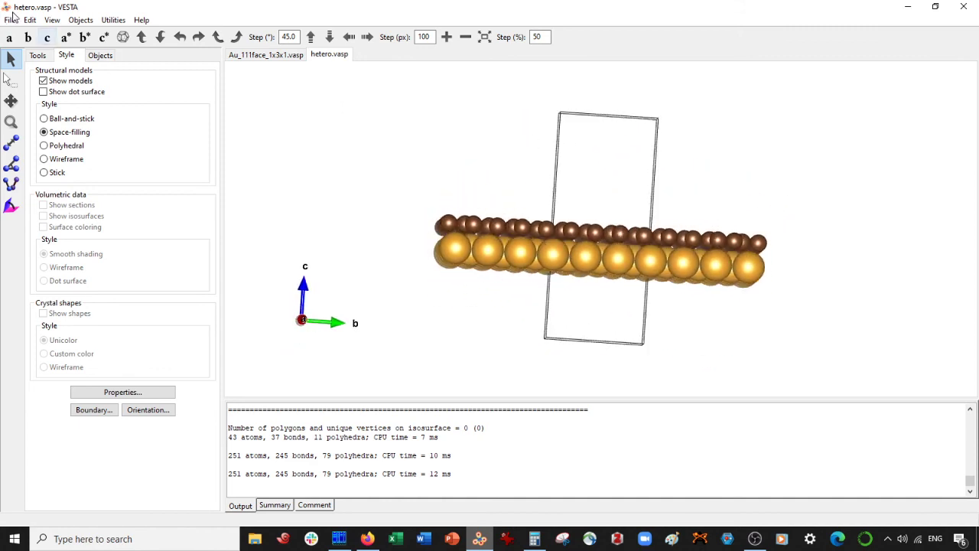
click(9, 37)
click(45, 118)
scroll(385, 136, up, 2)
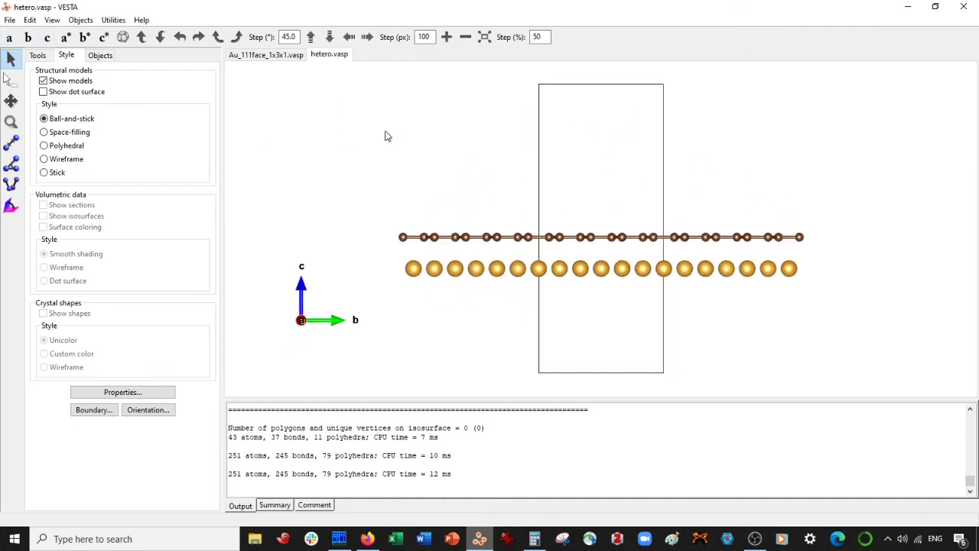